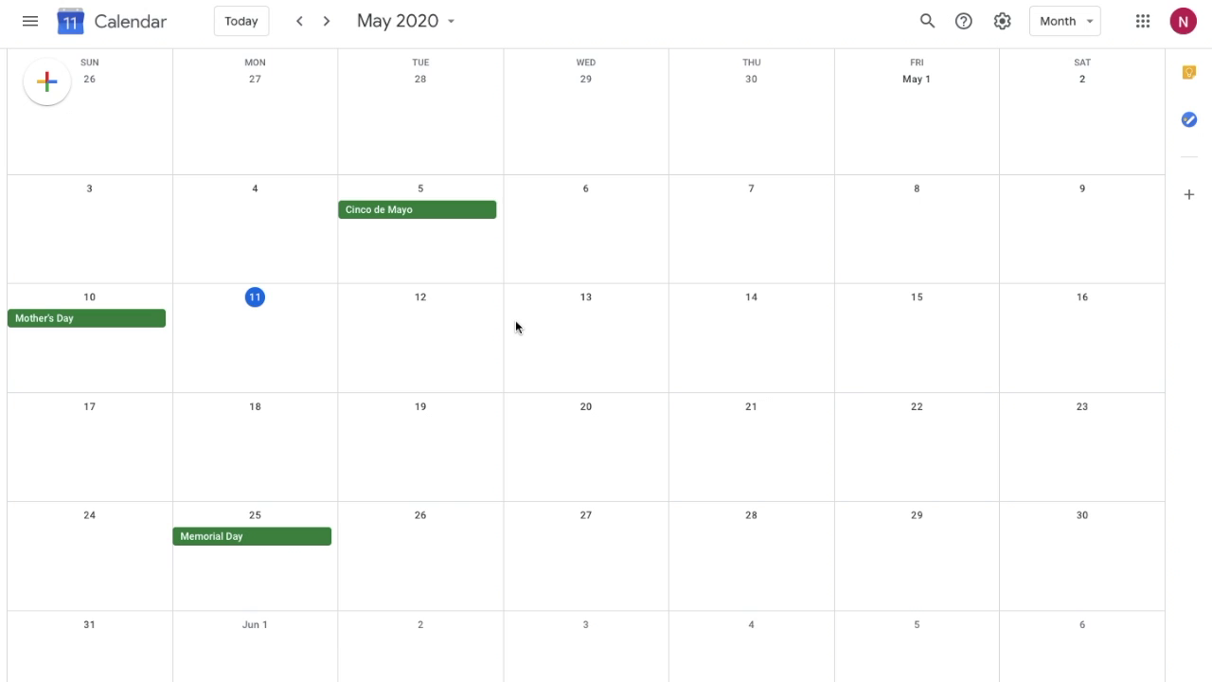
Show the calendar sidebar and start a new event titled "Meeting" dated May 20, 2020.
{"action": "left_click", "coordinate": [29, 21]}
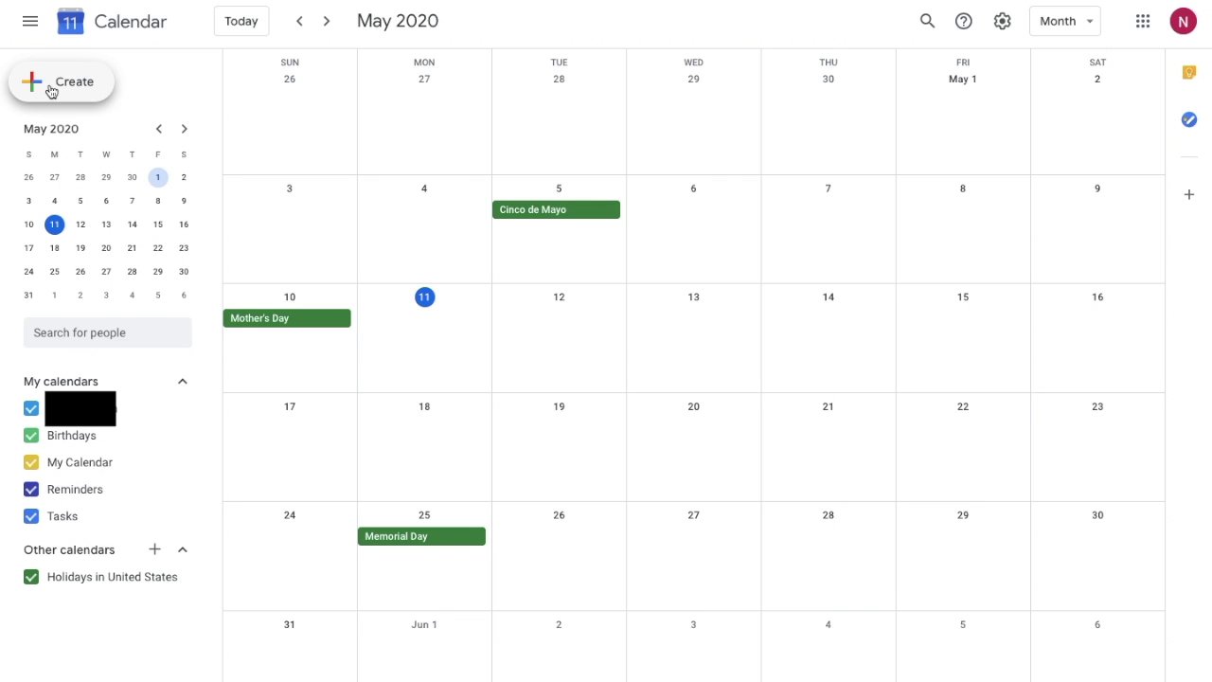
{"action": "left_click", "coordinate": [51, 89]}
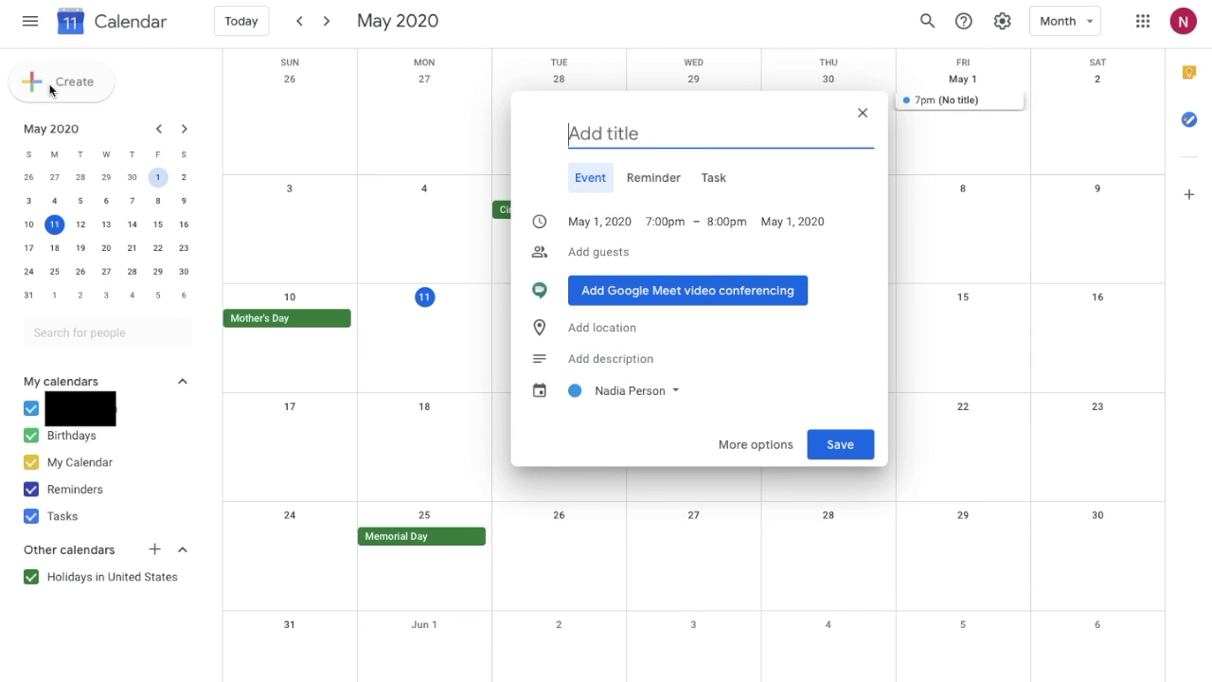
{"action": "type", "text": "Meeting"}
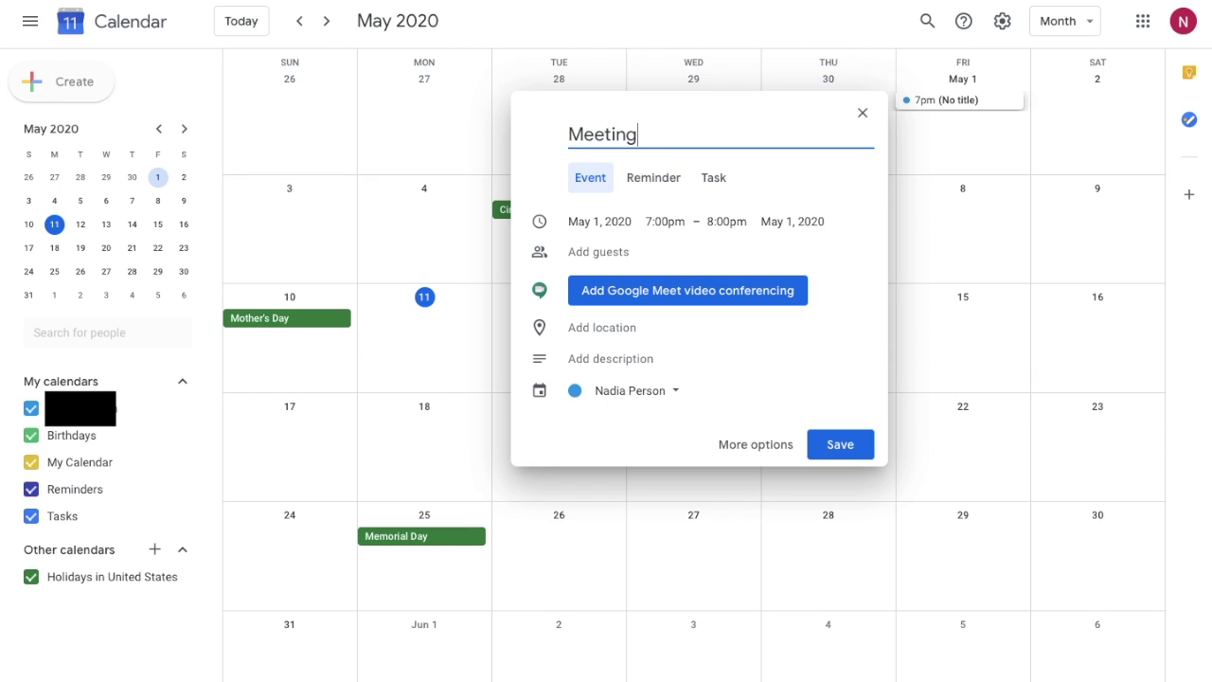
{"action": "left_click", "coordinate": [599, 221]}
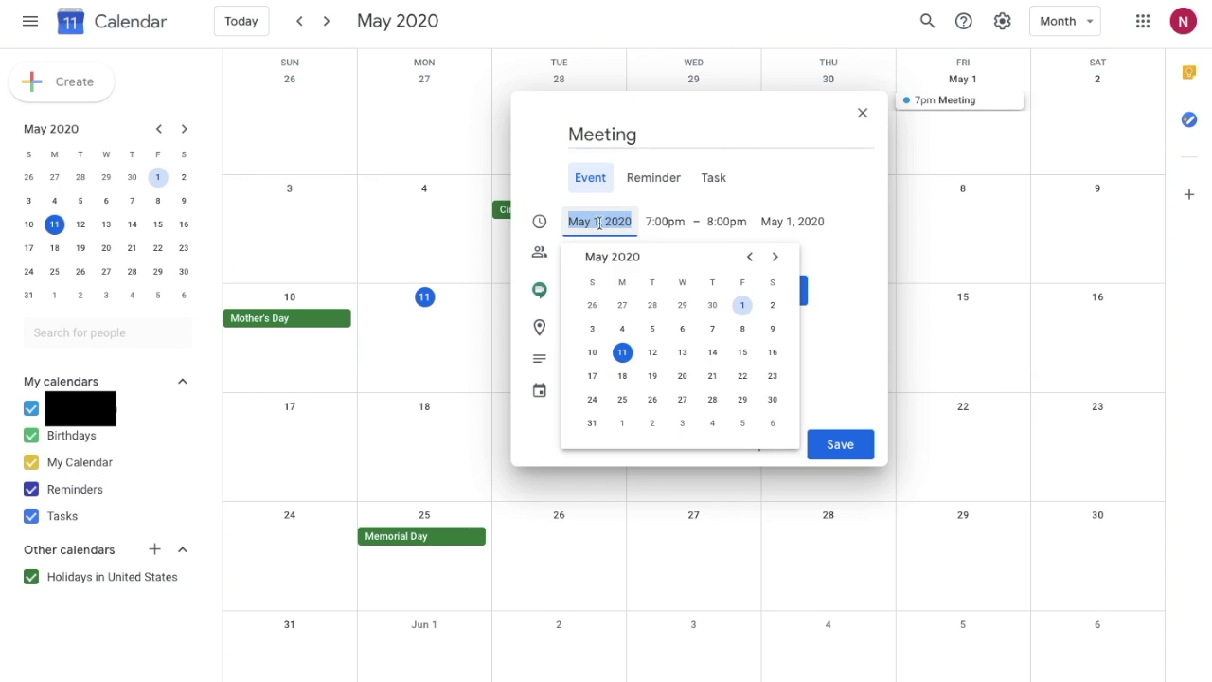
{"action": "left_click", "coordinate": [682, 376]}
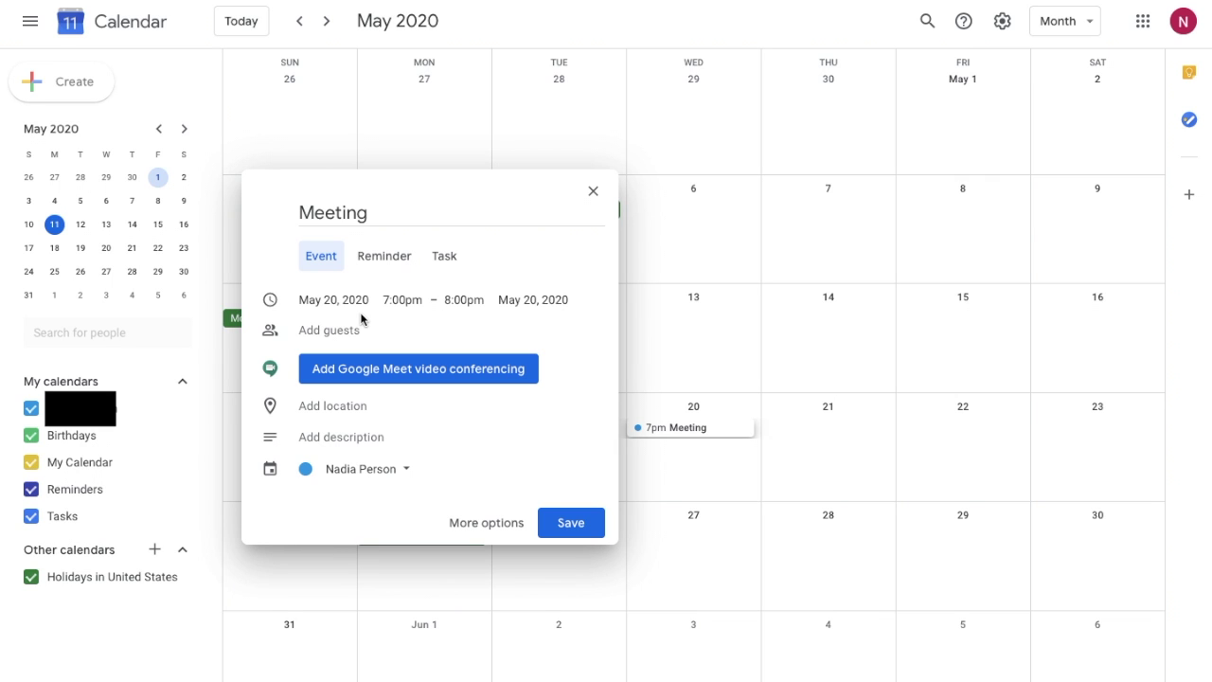
Set the Meeting event's time from 1:00pm to 4:00pm.
{"action": "left_click", "coordinate": [403, 300]}
{"action": "scroll", "coordinate": [406, 386], "scroll_direction": "up", "scroll_amount": 6}
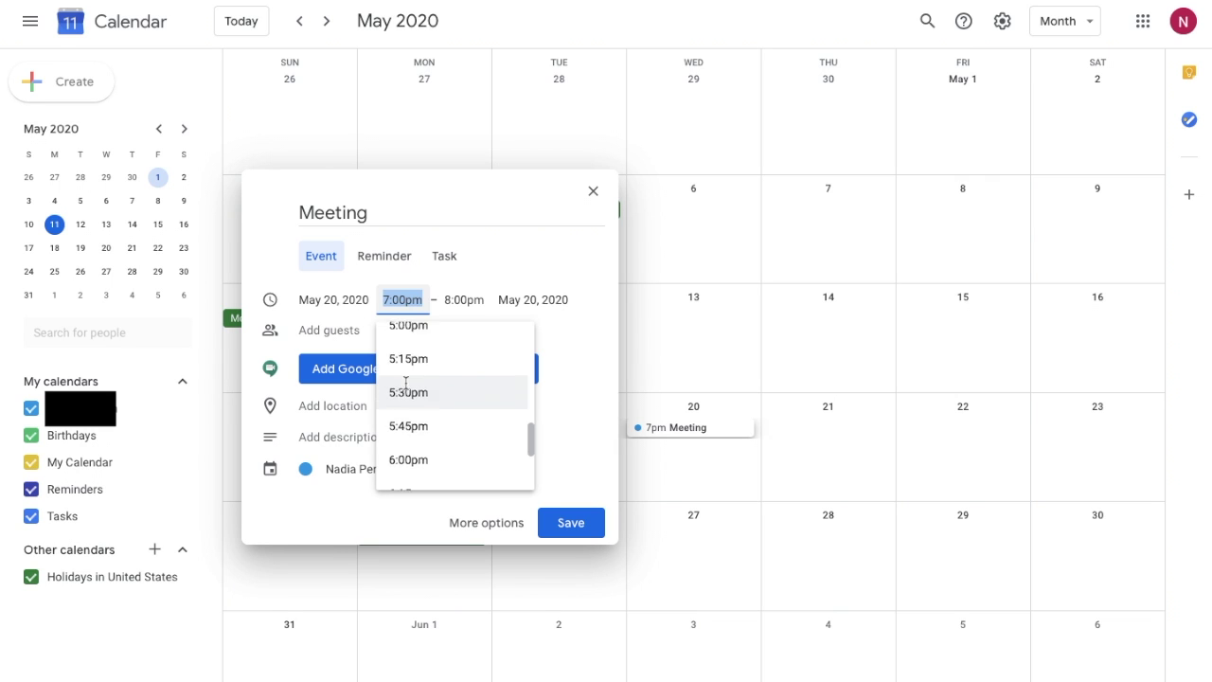
{"action": "scroll", "coordinate": [407, 383], "scroll_direction": "up", "scroll_amount": 5}
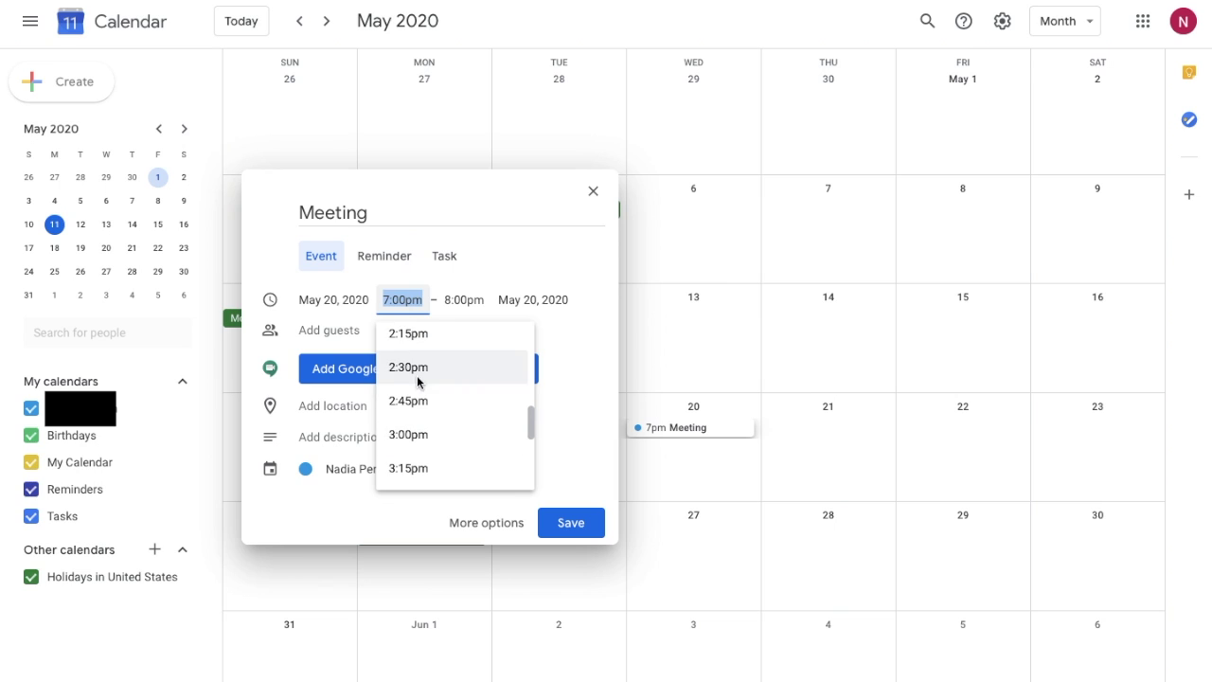
{"action": "left_click", "coordinate": [416, 374]}
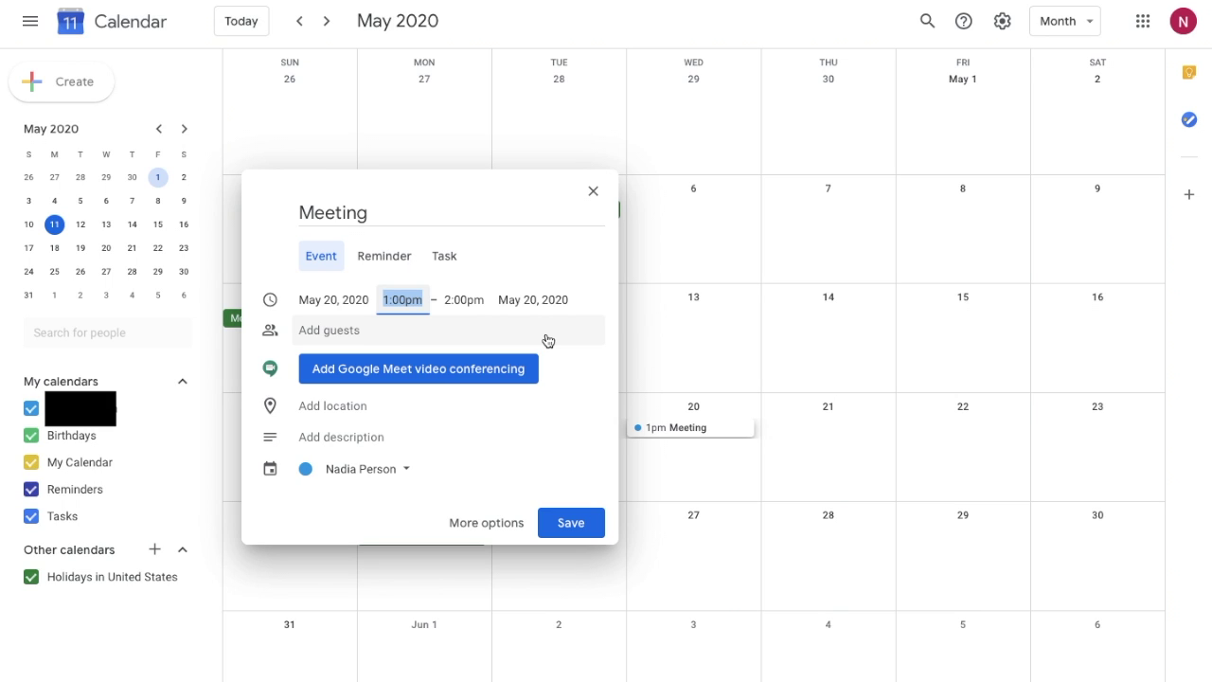
{"action": "left_click", "coordinate": [466, 301]}
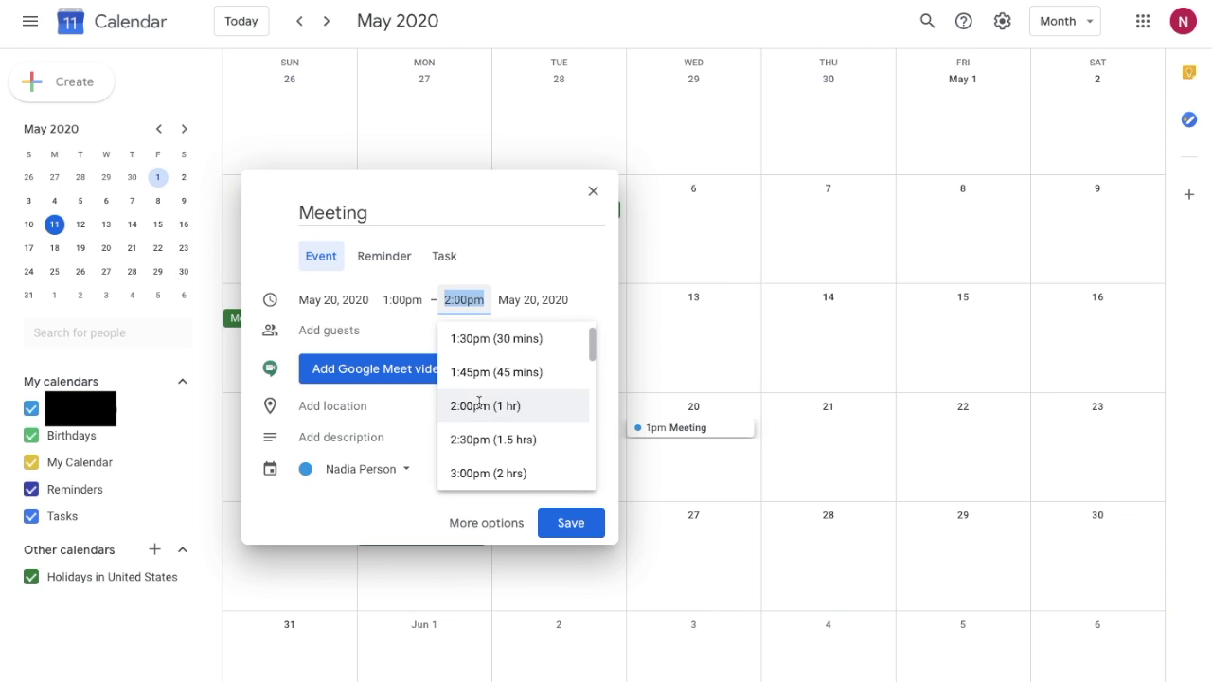
{"action": "scroll", "coordinate": [479, 402], "scroll_direction": "down", "scroll_amount": 3}
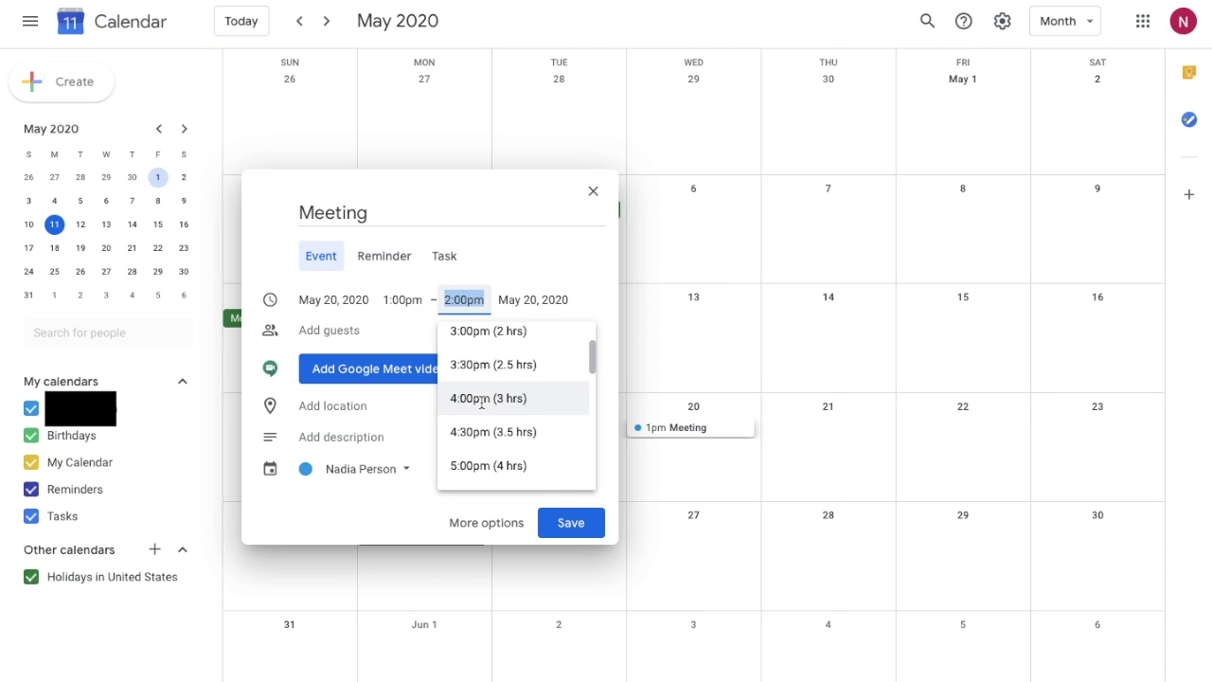
{"action": "left_click", "coordinate": [528, 400]}
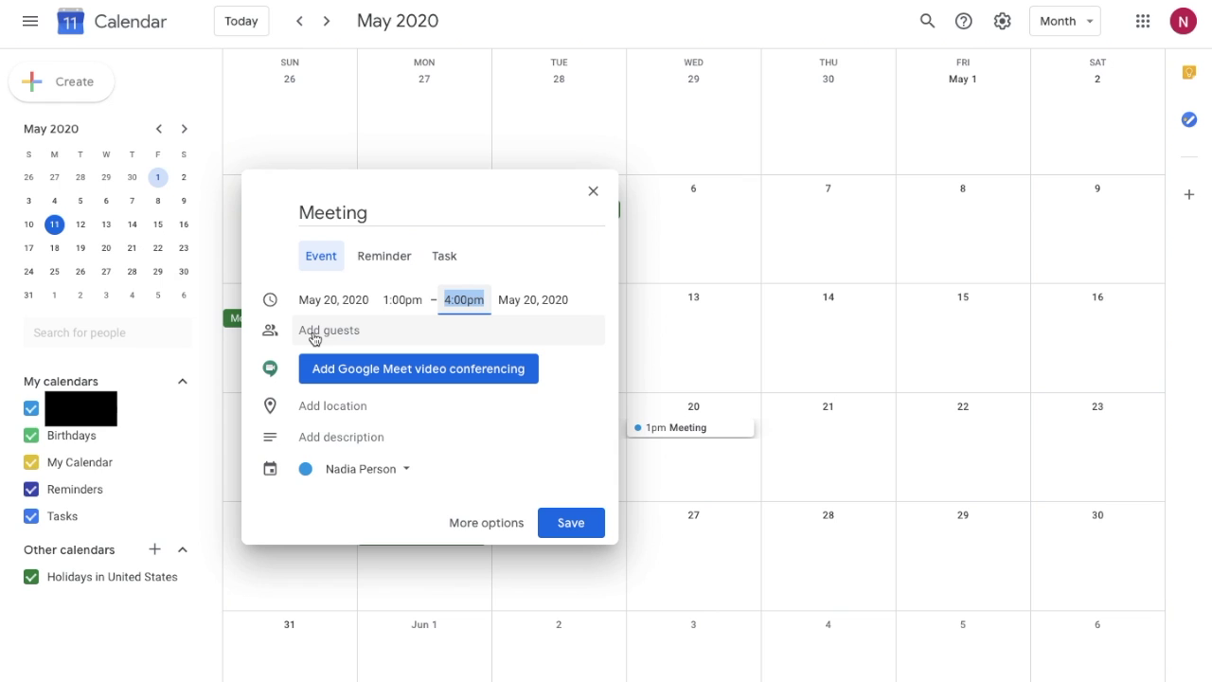
Add a guest's e-mail to the Meeting event and set its location to New York, NY, USA.
{"action": "left_click", "coordinate": [314, 331]}
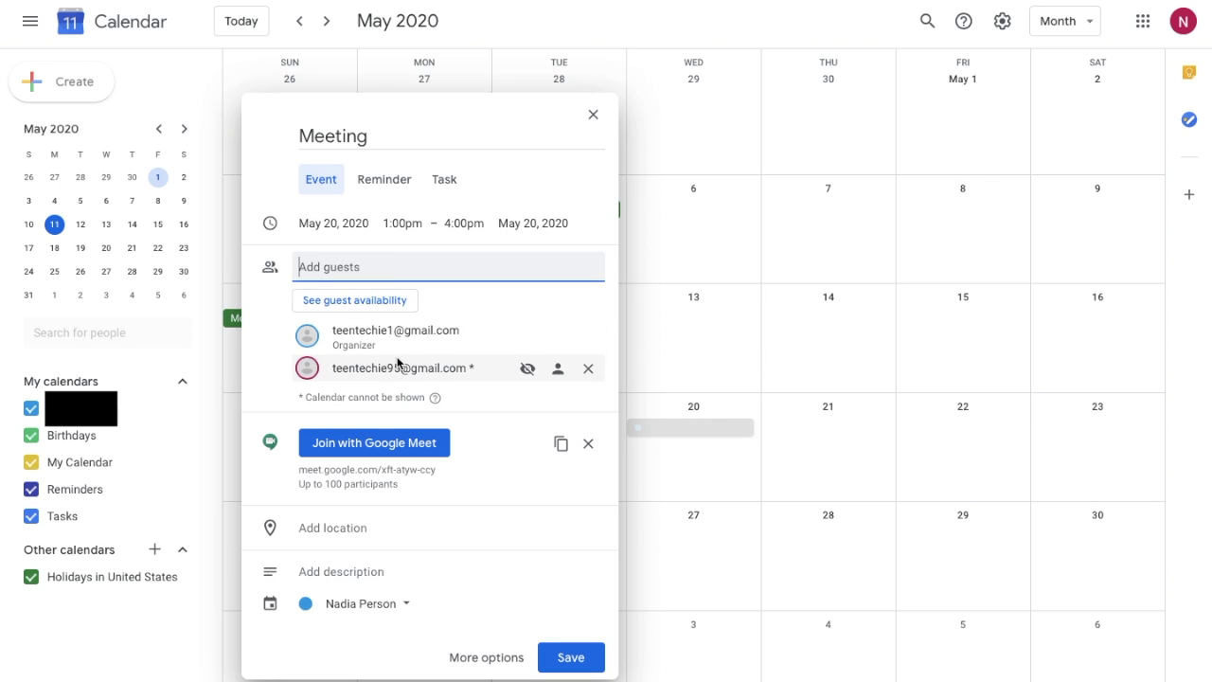
{"action": "left_click", "coordinate": [317, 528]}
{"action": "type", "text": "New Yo"}
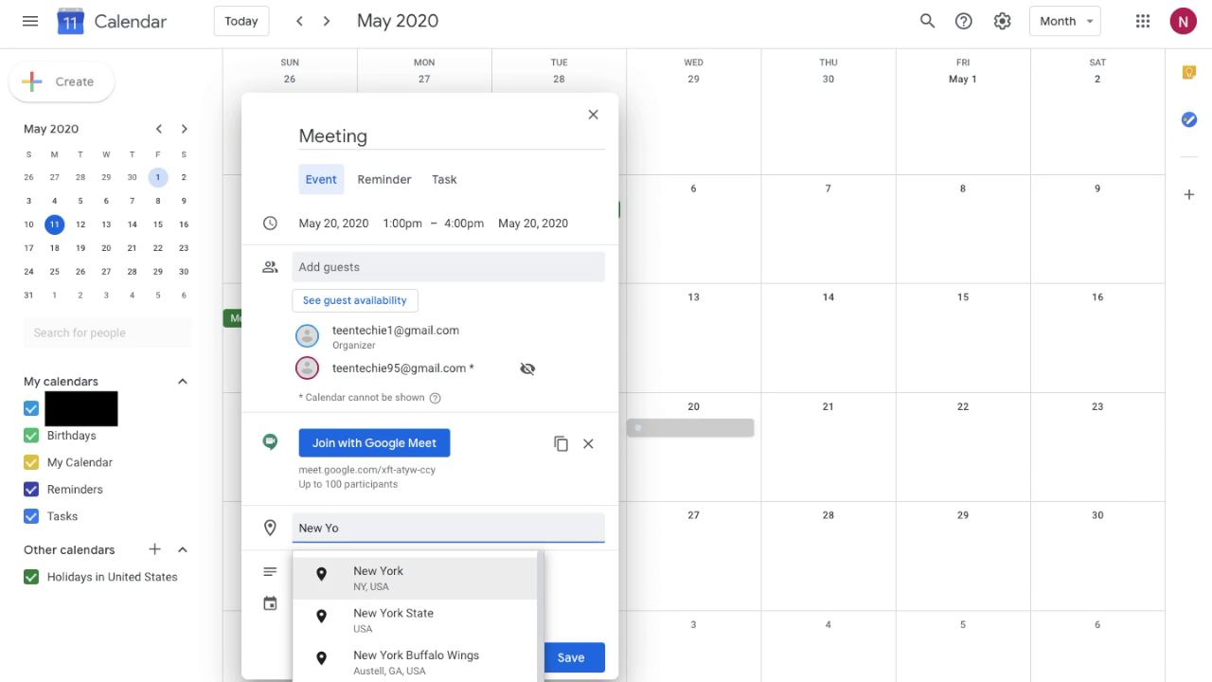
{"action": "left_click", "coordinate": [348, 575]}
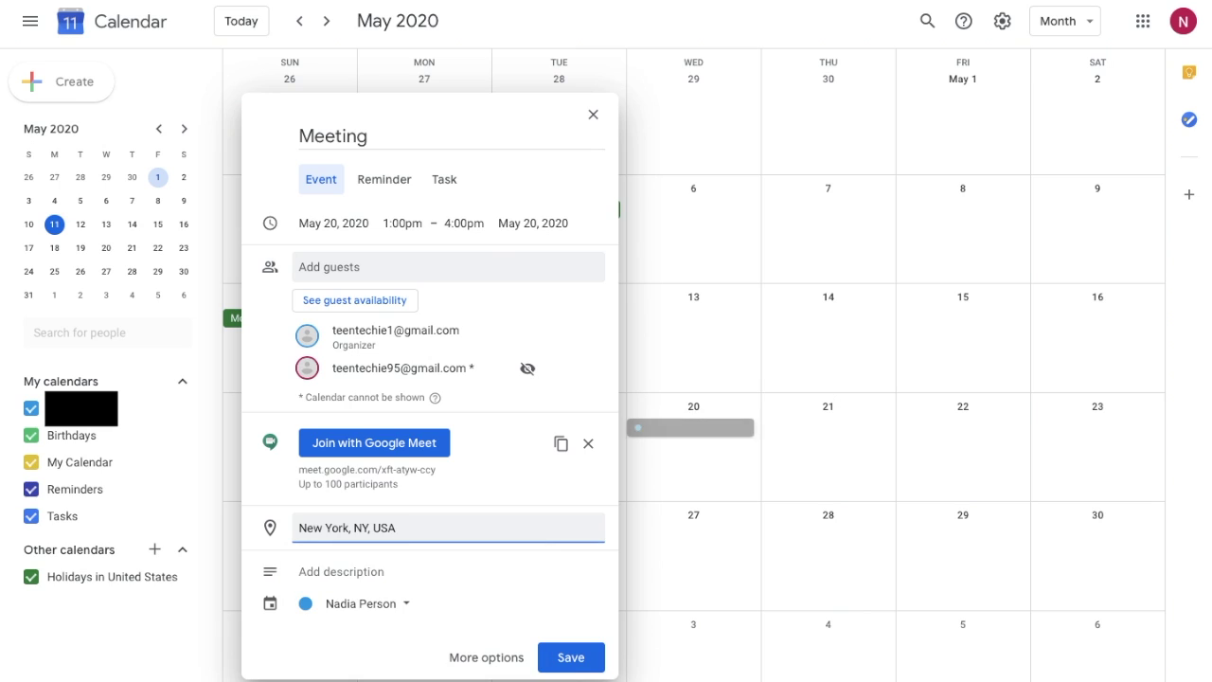
Enter the description "This is a meeting." with "meeting" in bold, and assign the event to My Calendar.
{"action": "left_click", "coordinate": [353, 574]}
{"action": "type", "text": "This is a meeting."}
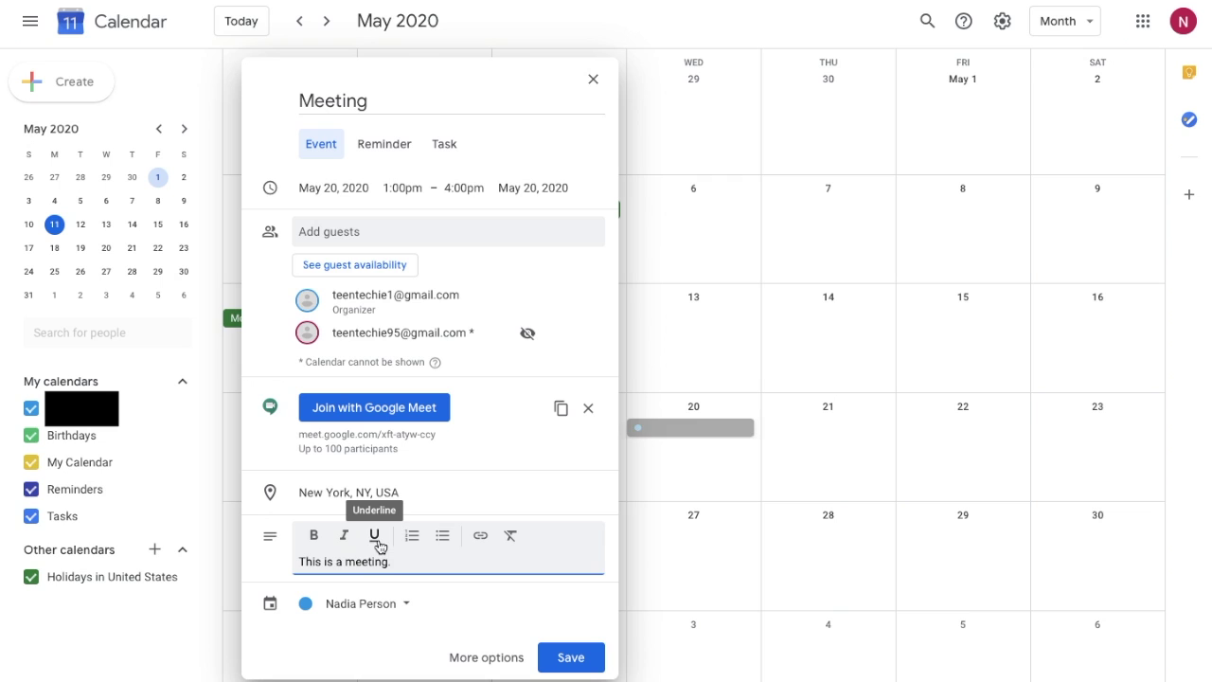
{"action": "double_click", "coordinate": [357, 563]}
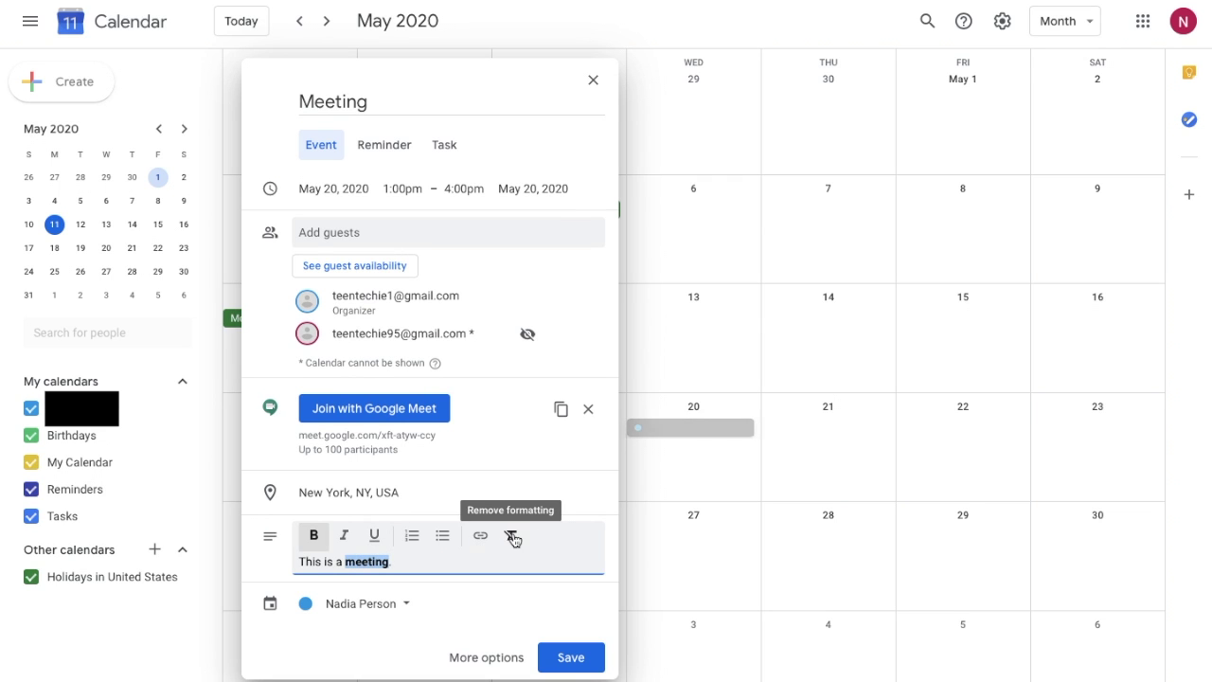
{"action": "left_click", "coordinate": [477, 559]}
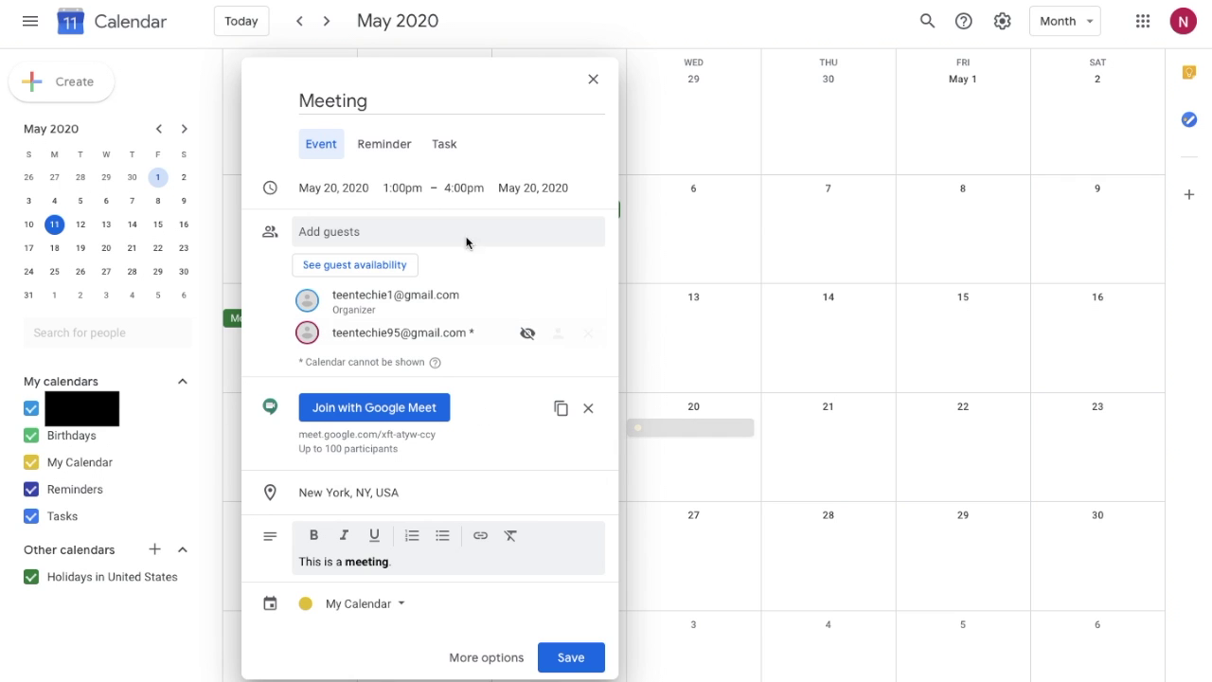
Change the Meeting entry to a non-repeating reminder on May 19, 2020 at 12:30pm.
{"action": "left_click", "coordinate": [376, 147]}
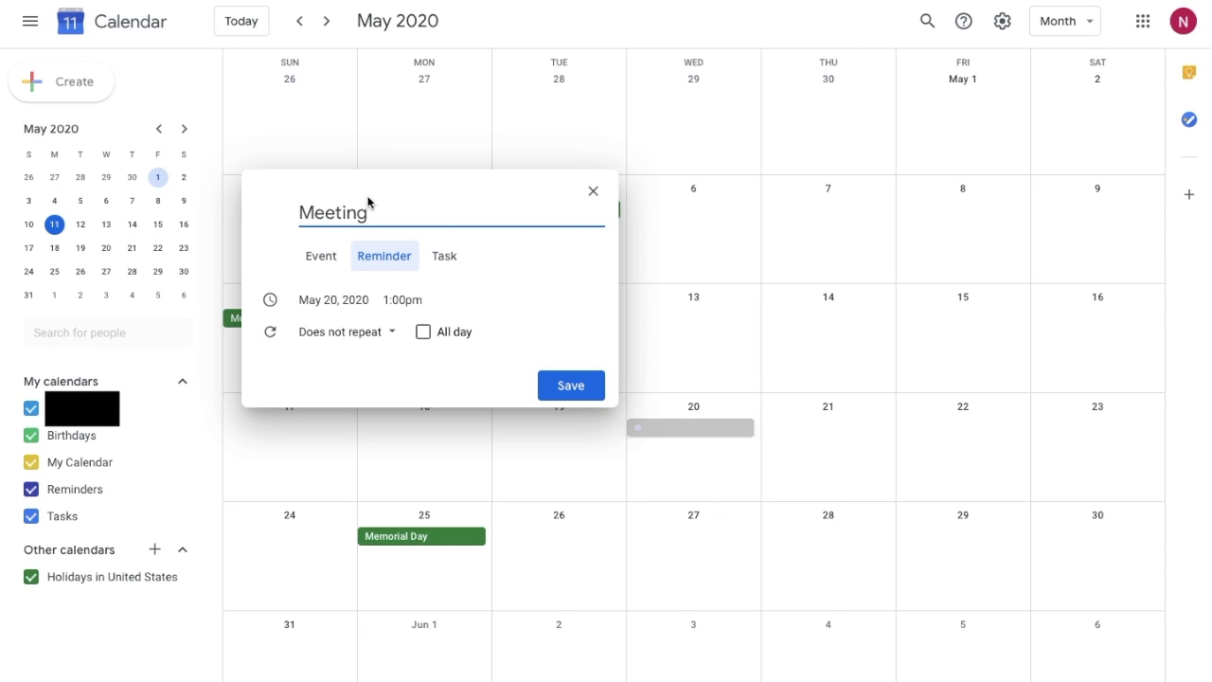
{"action": "left_click", "coordinate": [330, 301]}
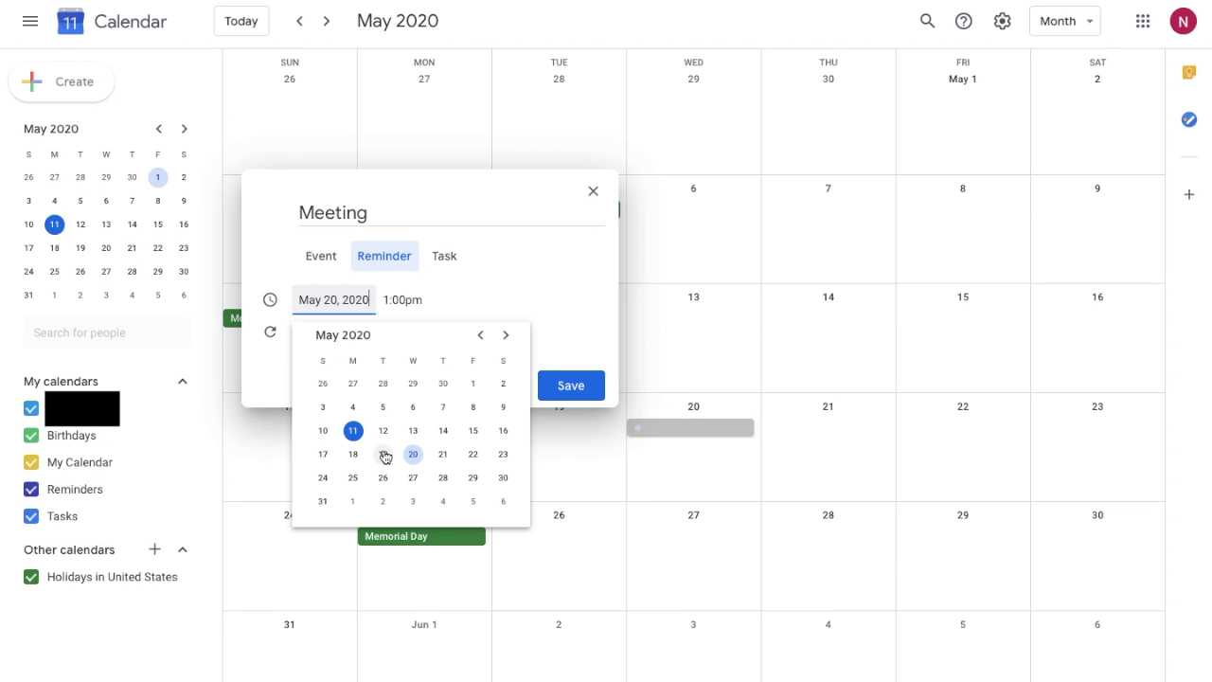
{"action": "left_click", "coordinate": [383, 454]}
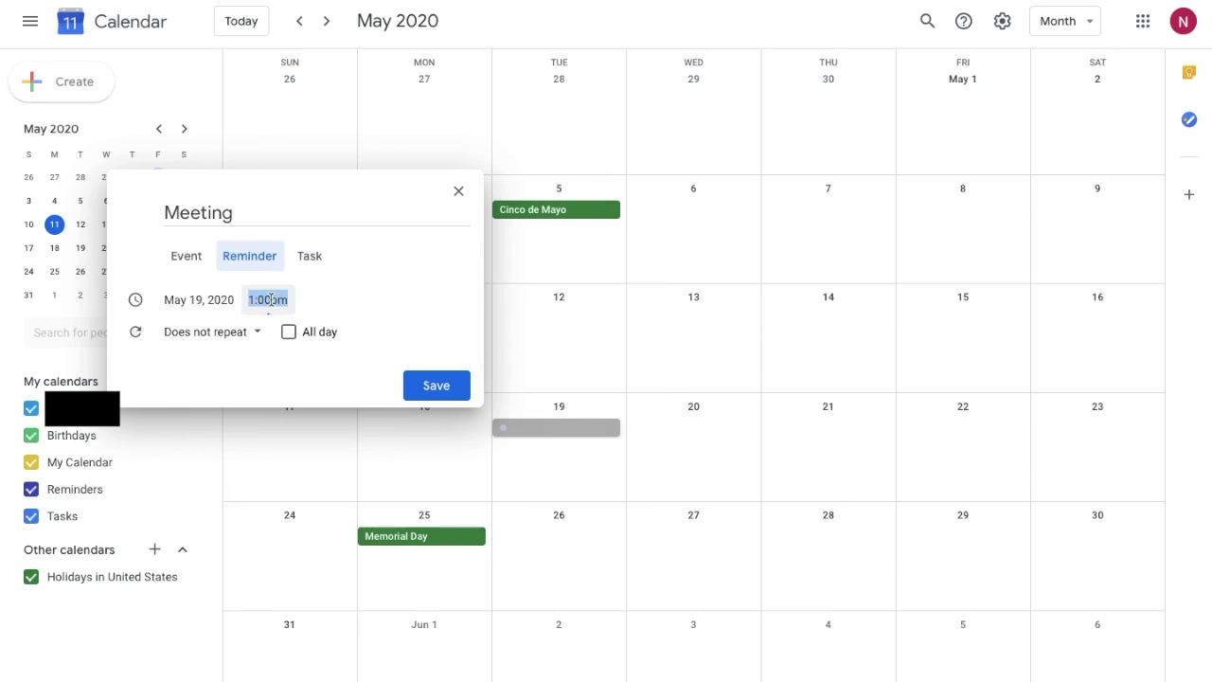
{"action": "left_click", "coordinate": [268, 299]}
{"action": "left_click", "coordinate": [277, 338]}
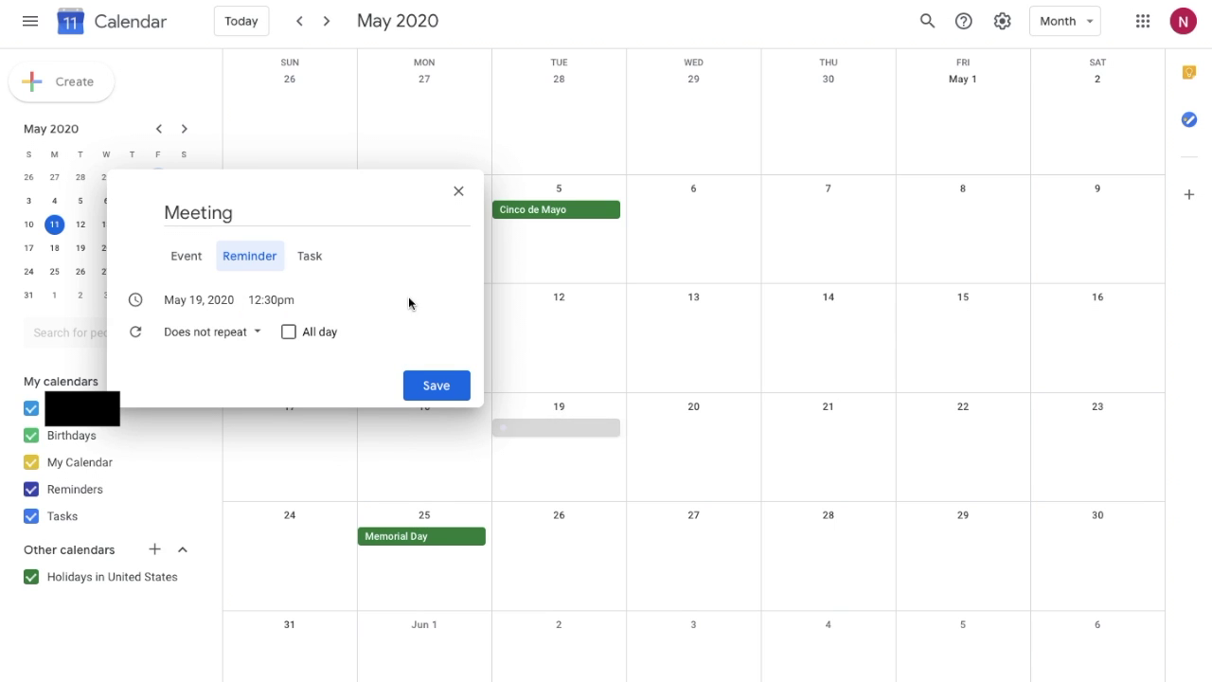
{"action": "left_click", "coordinate": [256, 332]}
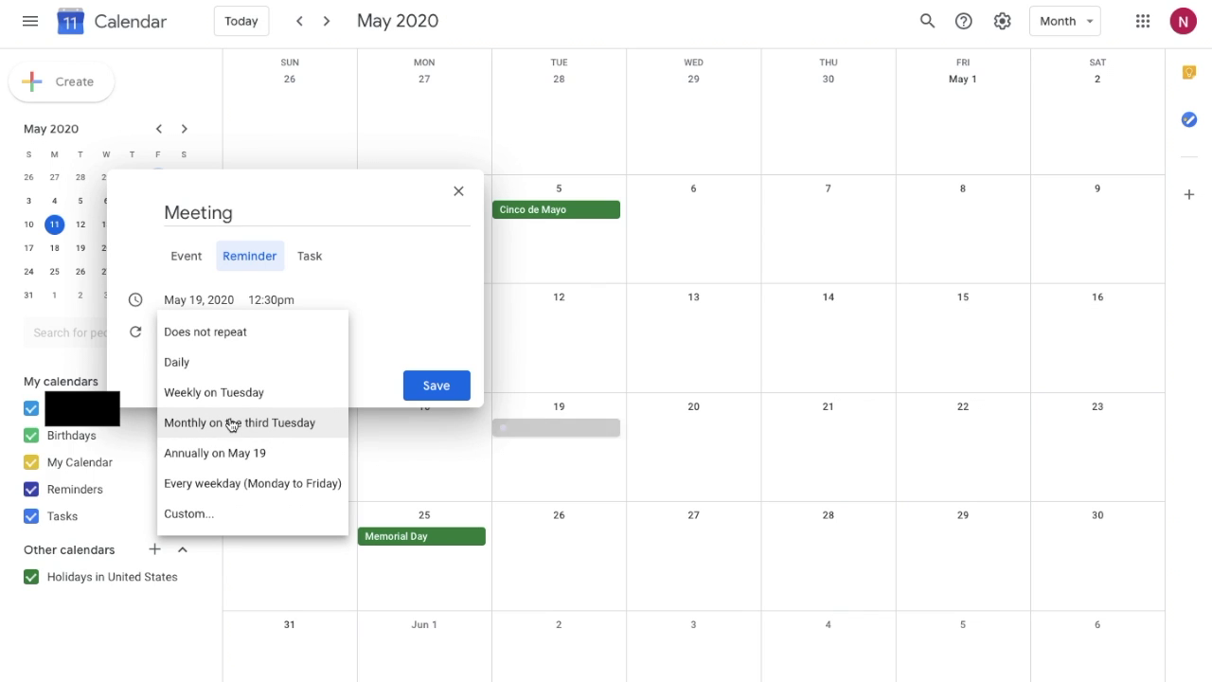
{"action": "left_click", "coordinate": [246, 333]}
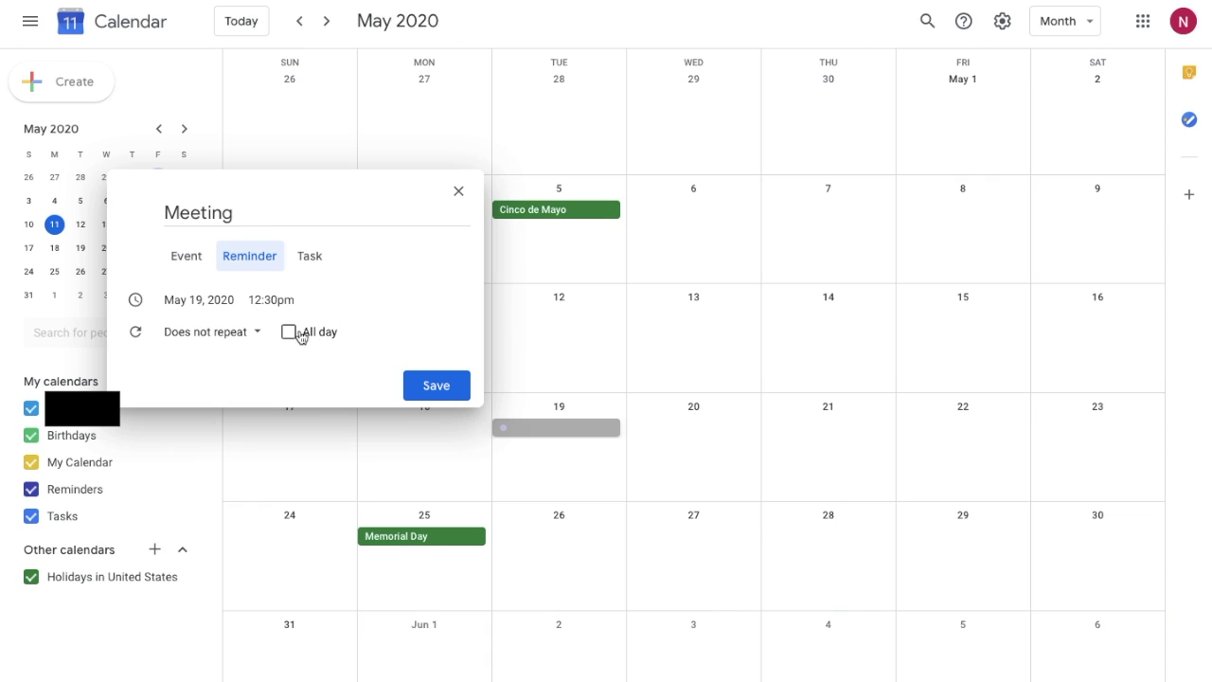
Change the Meeting entry to a task with the description "tasks" in My Tasks and save it.
{"action": "left_click", "coordinate": [311, 258]}
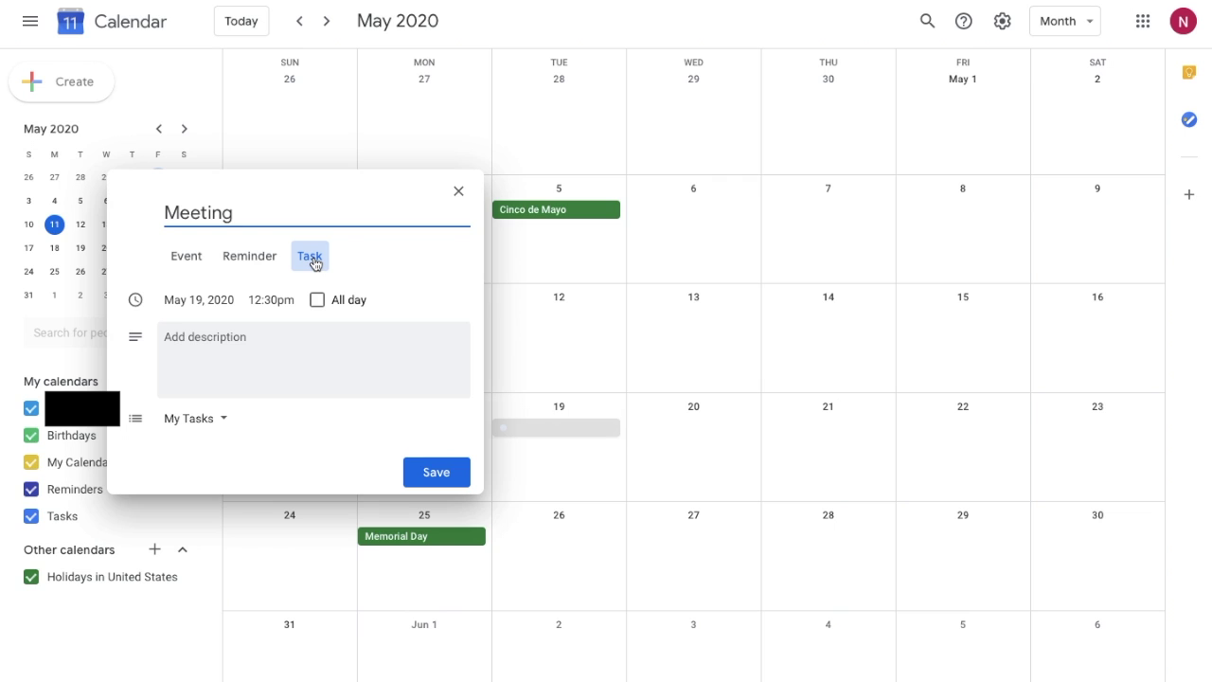
{"action": "left_click", "coordinate": [217, 352]}
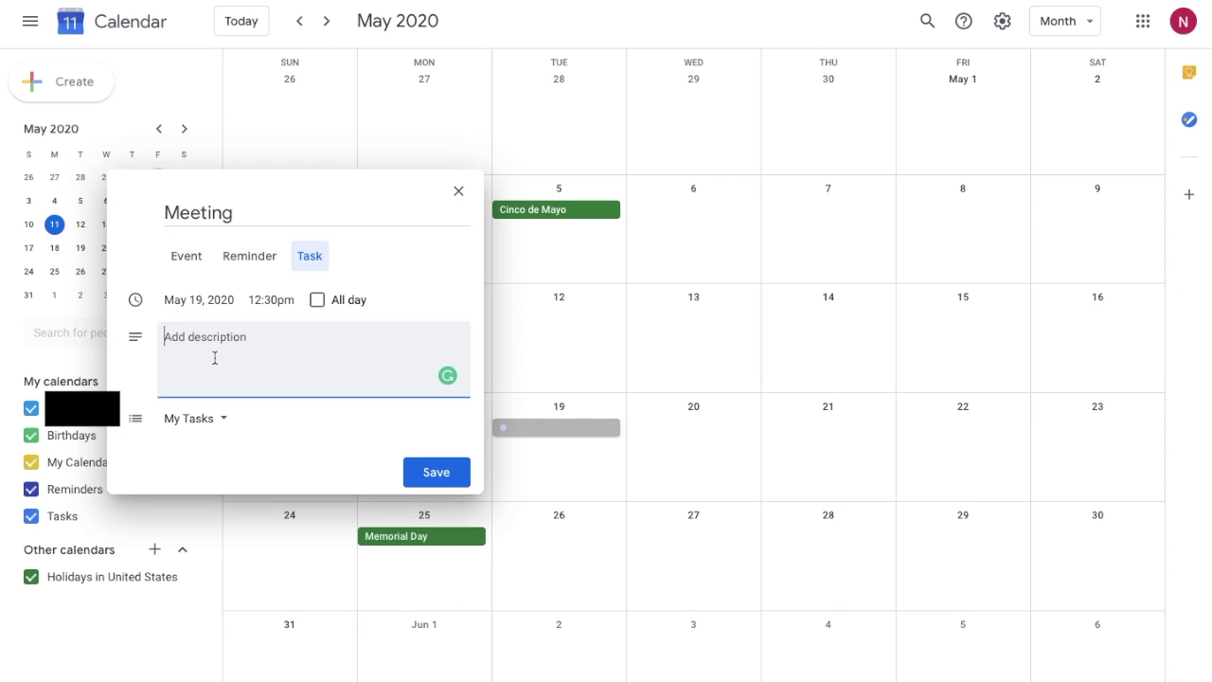
{"action": "type", "text": "tasks"}
{"action": "key", "text": "Tab"}
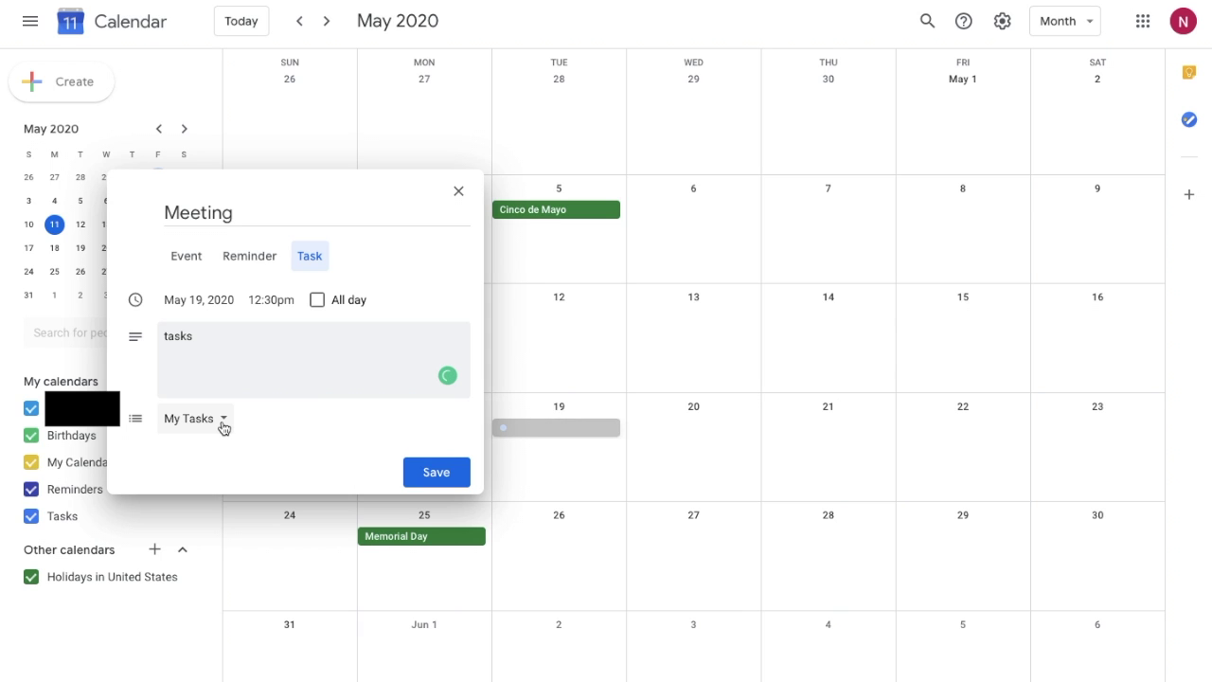
{"action": "left_click", "coordinate": [189, 260]}
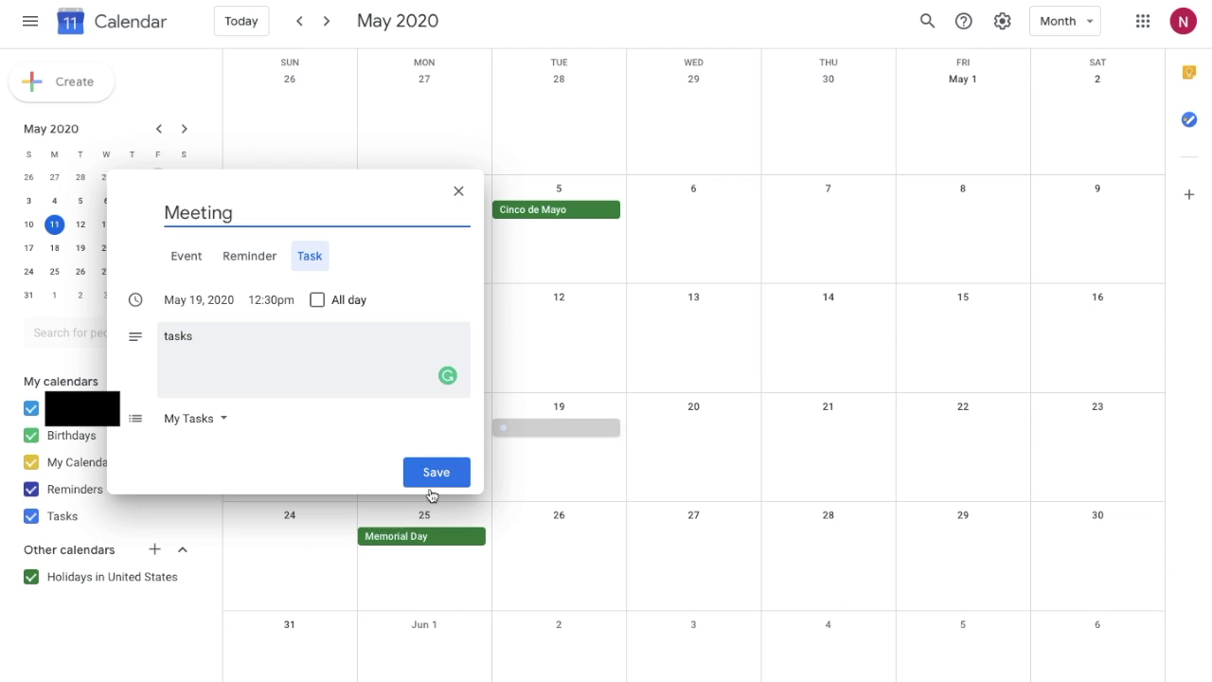
{"action": "left_click", "coordinate": [442, 470]}
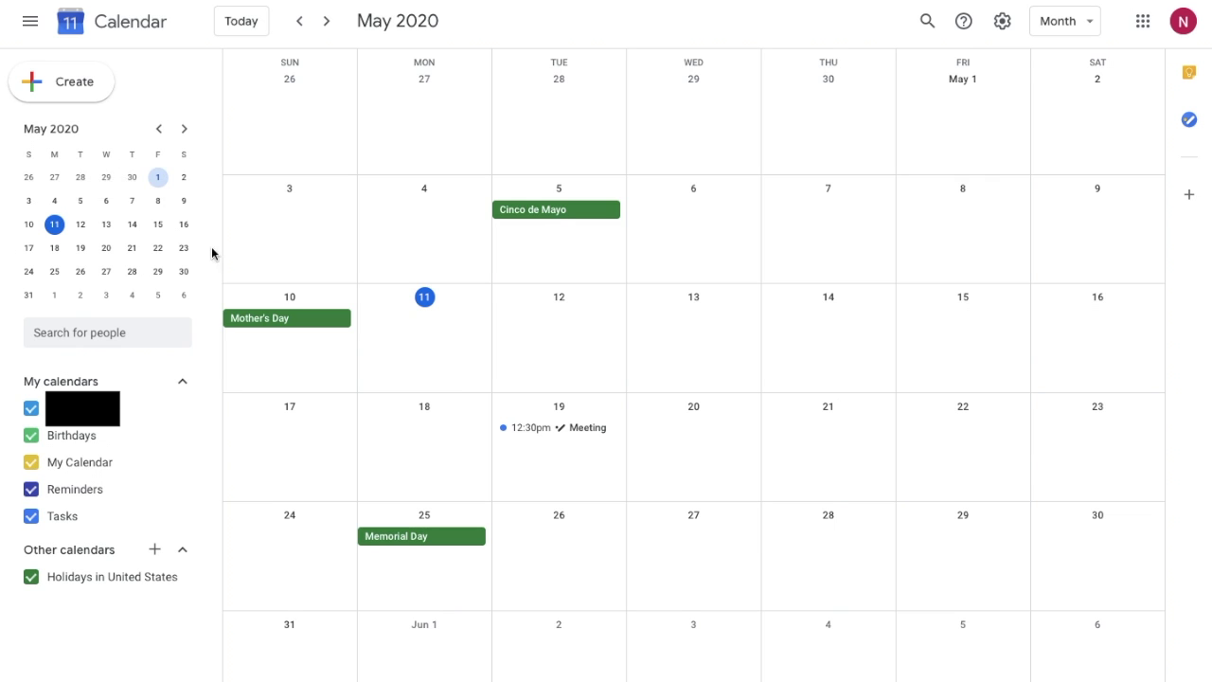
Browse the small month calendar back to April 2020 and forward to September 2020.
{"action": "left_click", "coordinate": [160, 129]}
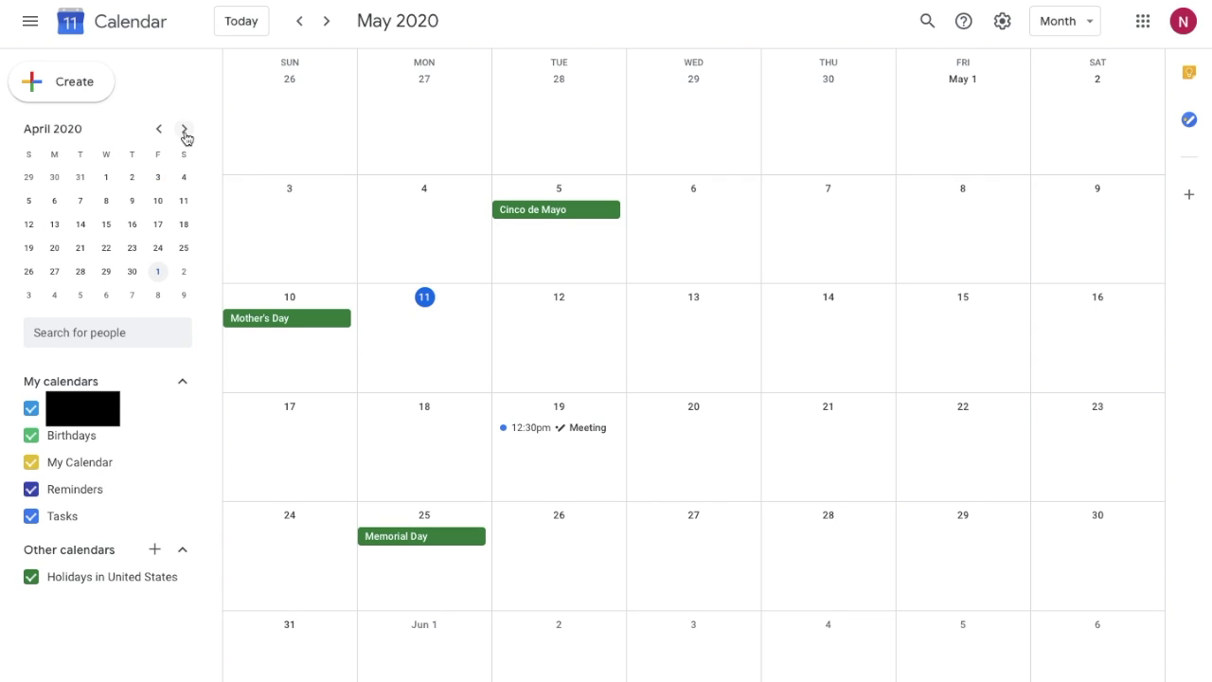
{"action": "left_click", "coordinate": [183, 129]}
{"action": "left_click", "coordinate": [184, 129]}
{"action": "left_click", "coordinate": [184, 129]}
{"action": "left_click", "coordinate": [184, 129]}
{"action": "left_click", "coordinate": [183, 129]}
View the people search suggestions, and move the main calendar to June 2020, discarding the blank event.
{"action": "left_click", "coordinate": [124, 332]}
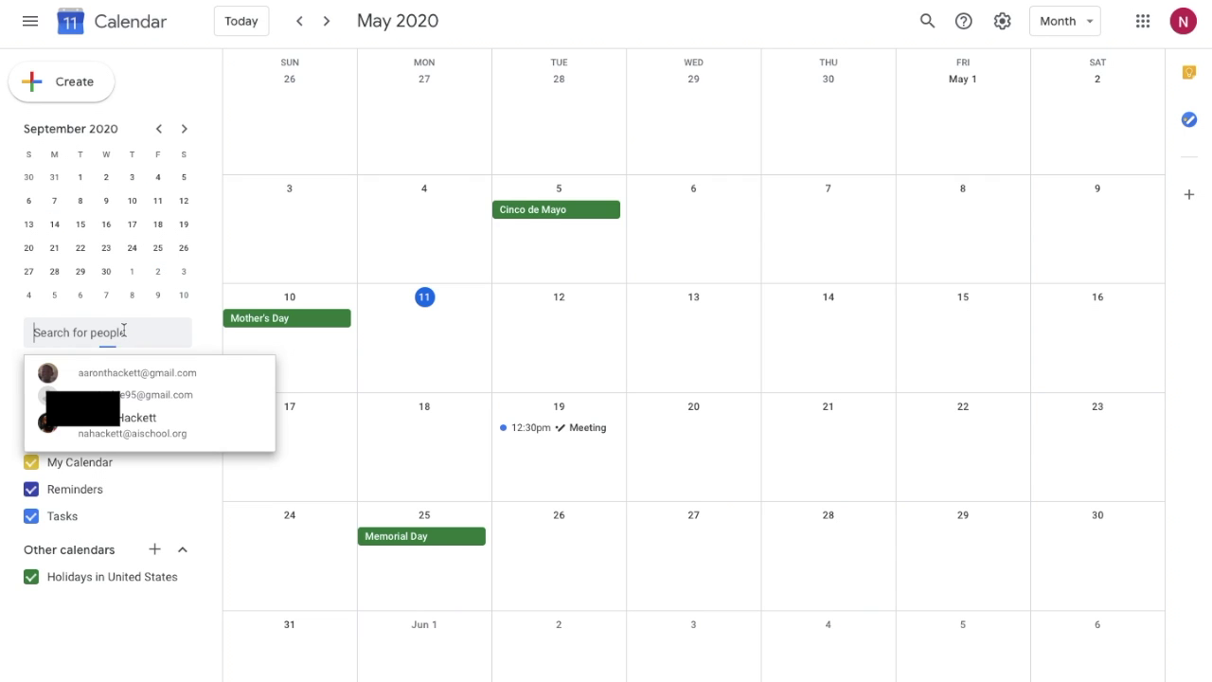
{"action": "left_click", "coordinate": [352, 377]}
{"action": "scroll", "coordinate": [357, 377], "scroll_direction": "down", "scroll_amount": 1}
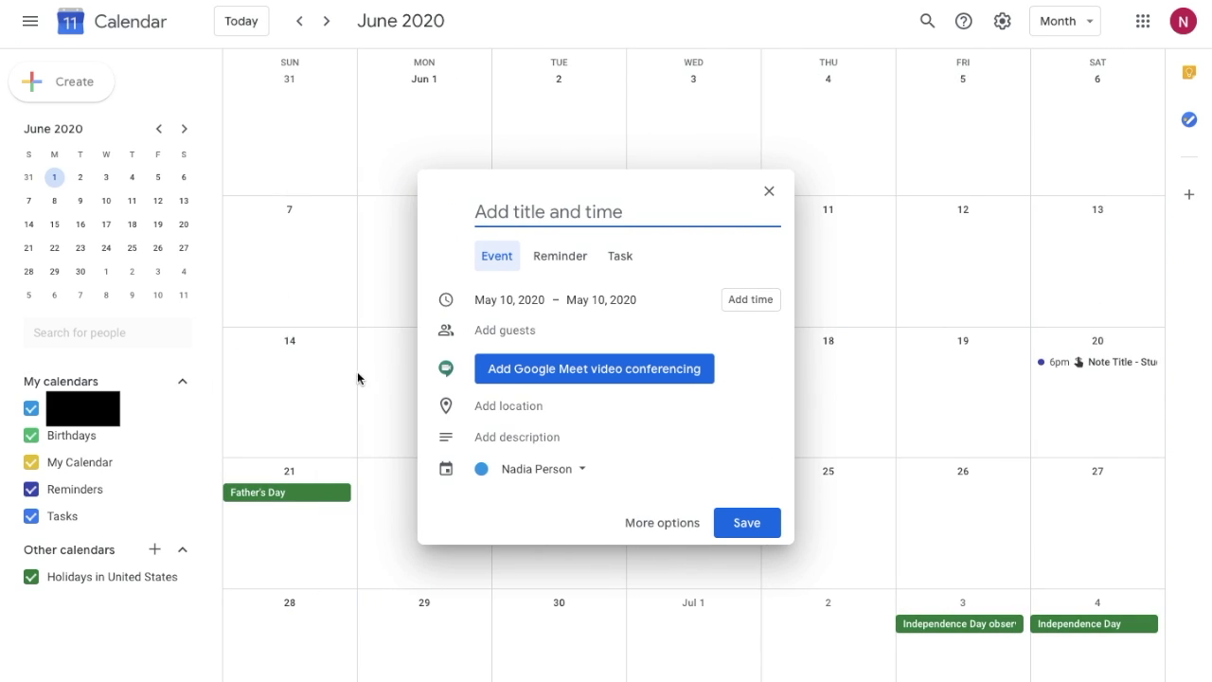
{"action": "left_click", "coordinate": [287, 394]}
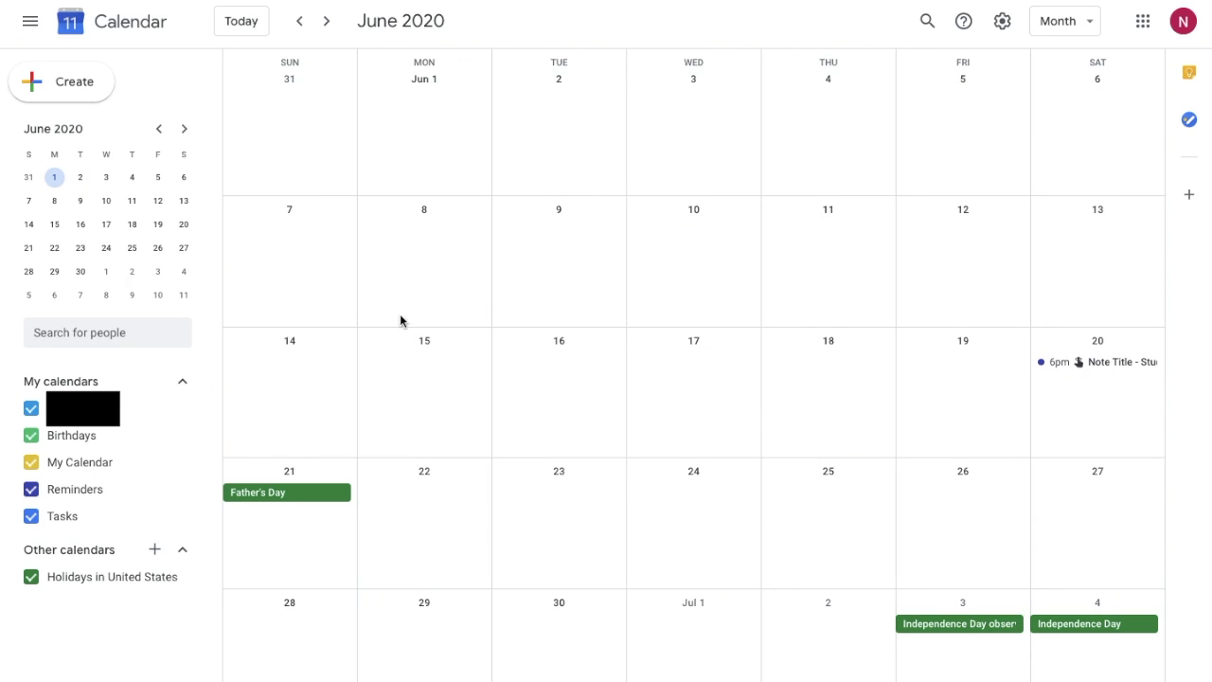
Hide every calendar listed under My calendars and return the month view to today's date.
{"action": "left_click", "coordinate": [31, 408]}
{"action": "left_click", "coordinate": [31, 435]}
{"action": "left_click", "coordinate": [31, 462]}
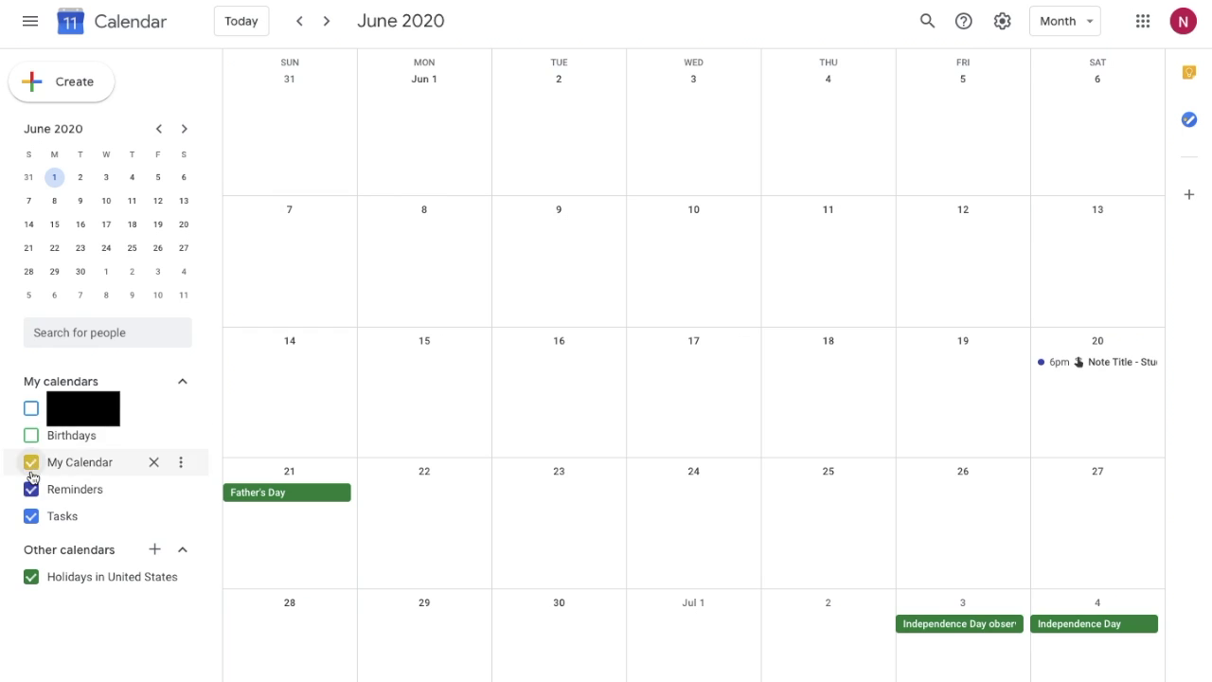
{"action": "left_click", "coordinate": [31, 489]}
{"action": "left_click", "coordinate": [32, 516]}
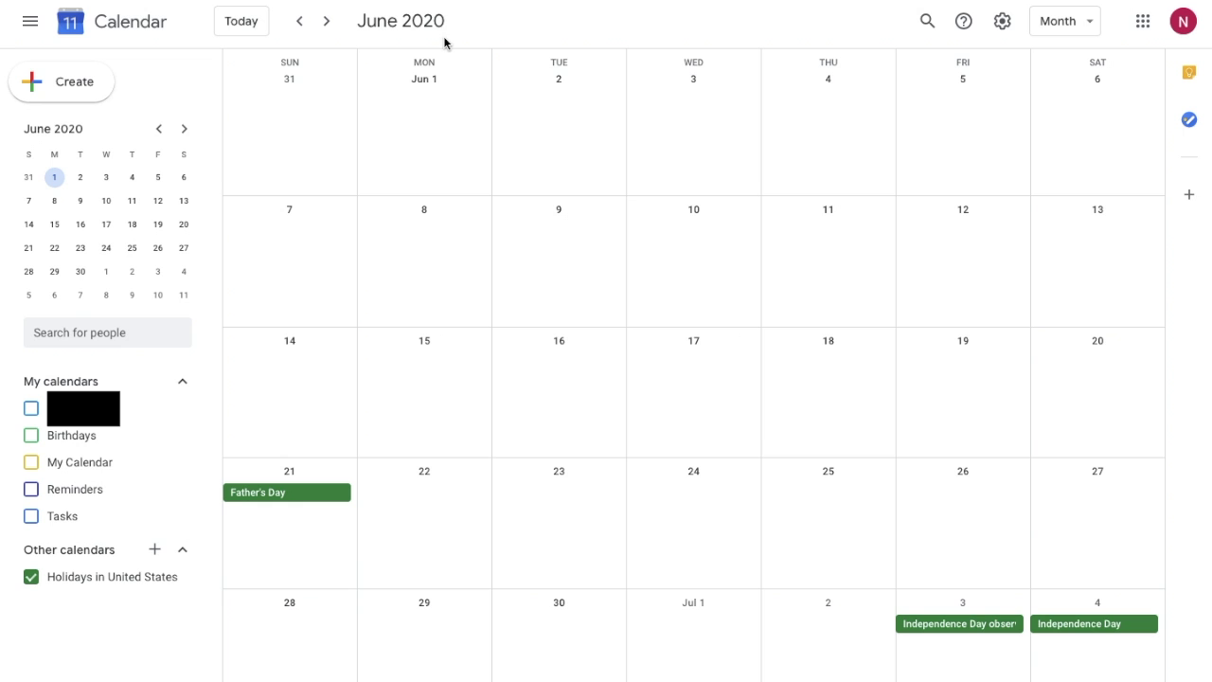
{"action": "left_click", "coordinate": [223, 13]}
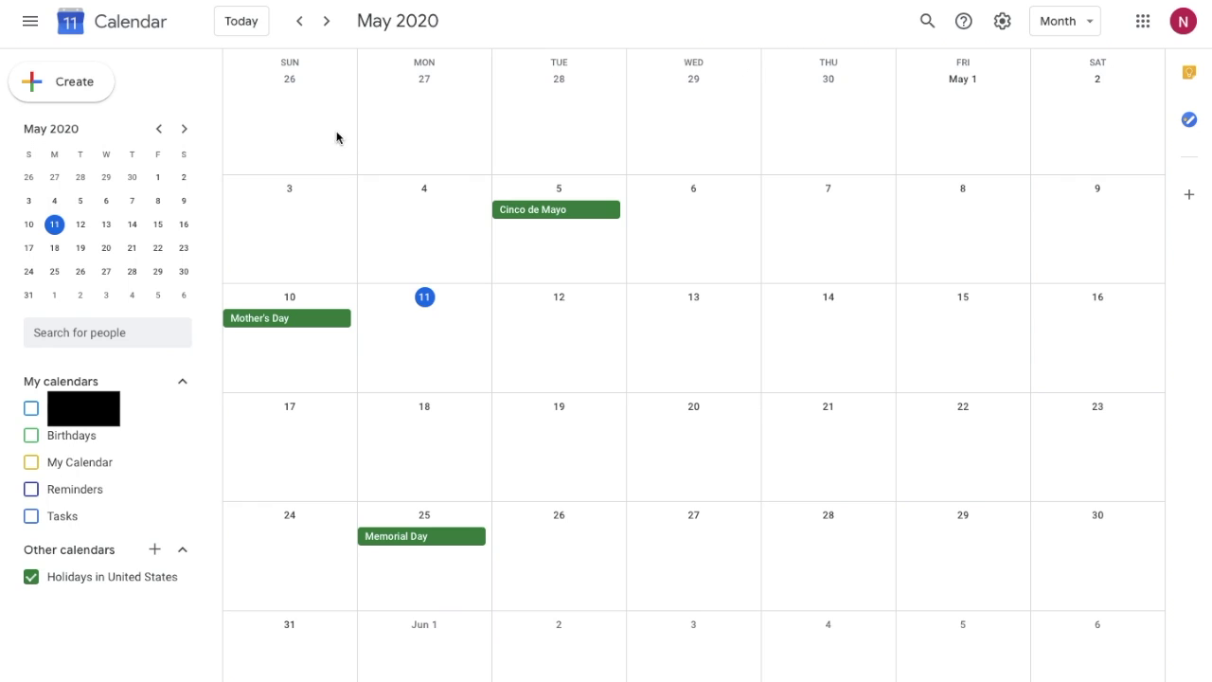
View the calendar search and the support options, discarding the blank event opened on May 1.
{"action": "left_click", "coordinate": [924, 23]}
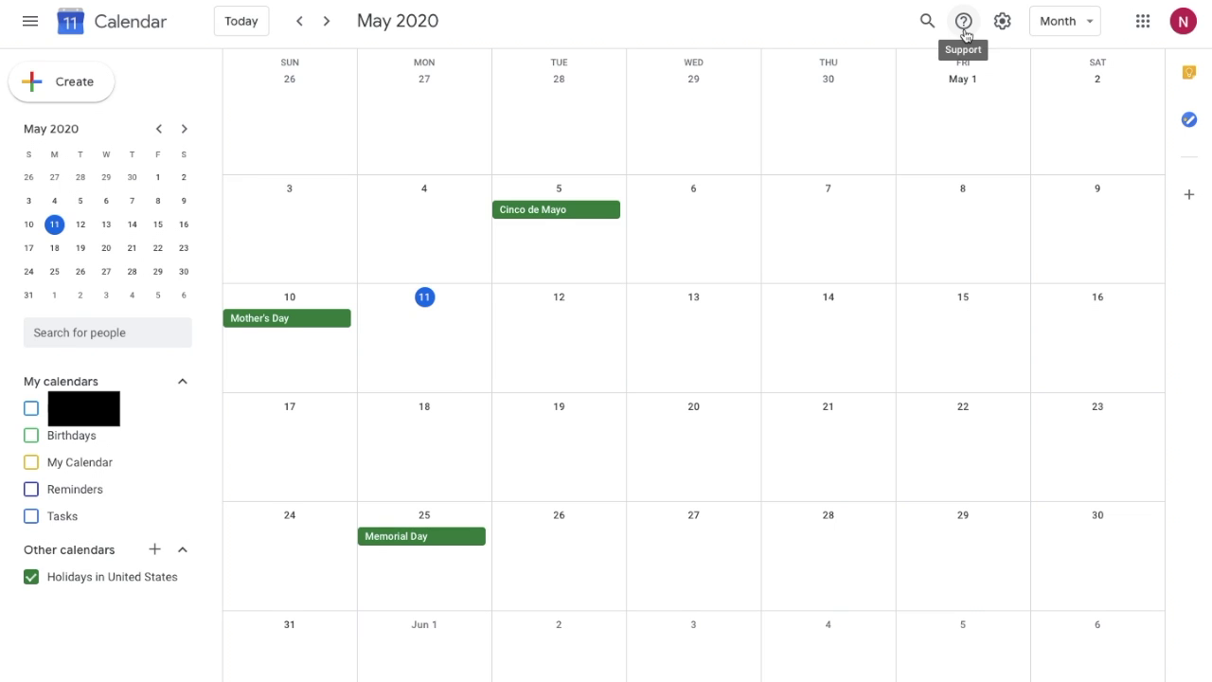
{"action": "left_click", "coordinate": [964, 23]}
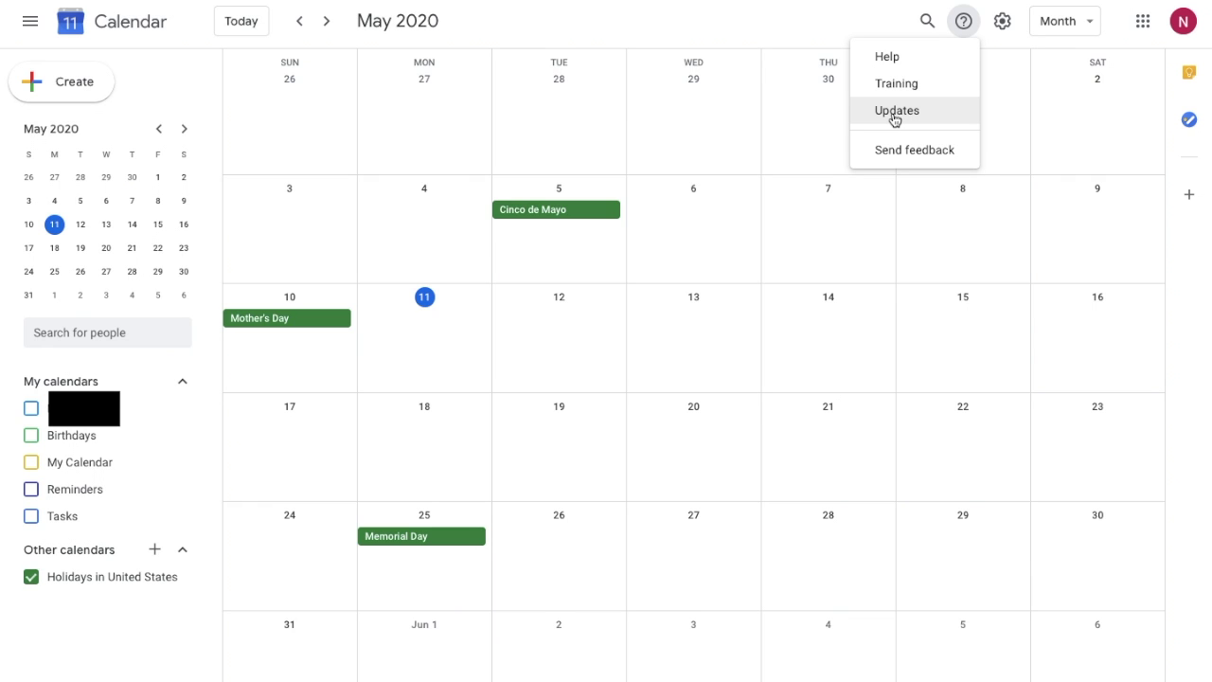
{"action": "left_click", "coordinate": [909, 169]}
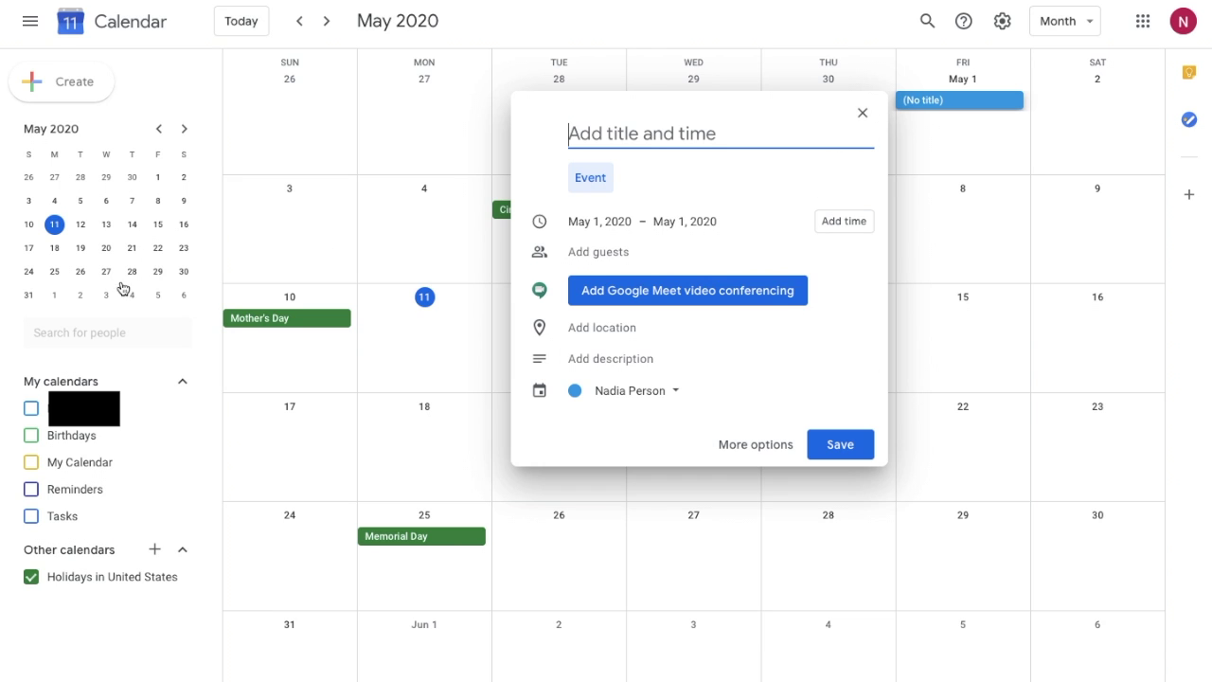
{"action": "key", "text": "Escape"}
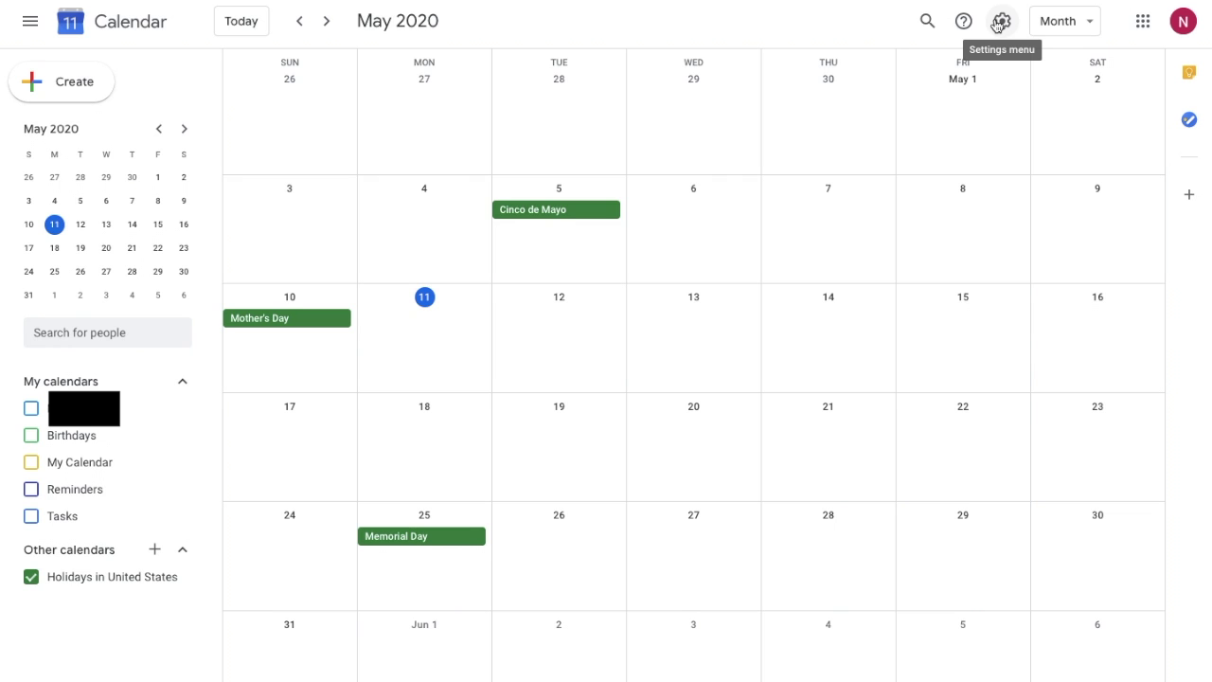
Open the calendar settings, view the time format options, and turn off the display of a secondary time zone.
{"action": "left_click", "coordinate": [999, 21]}
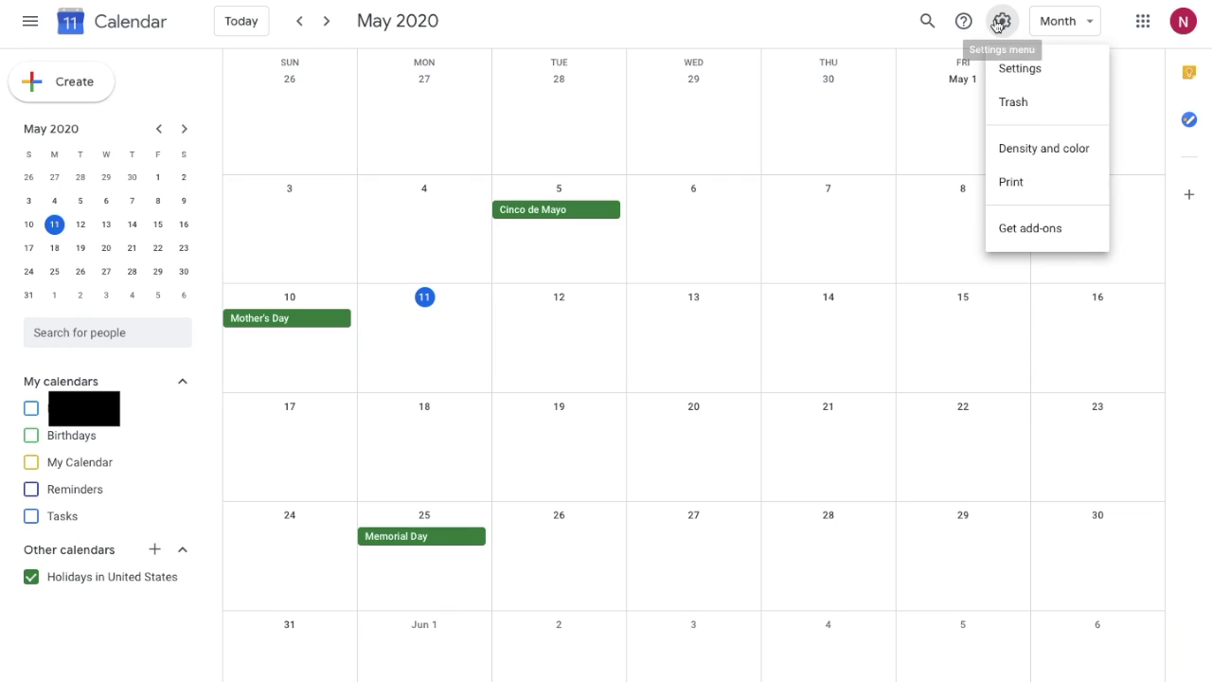
{"action": "left_click", "coordinate": [1033, 76]}
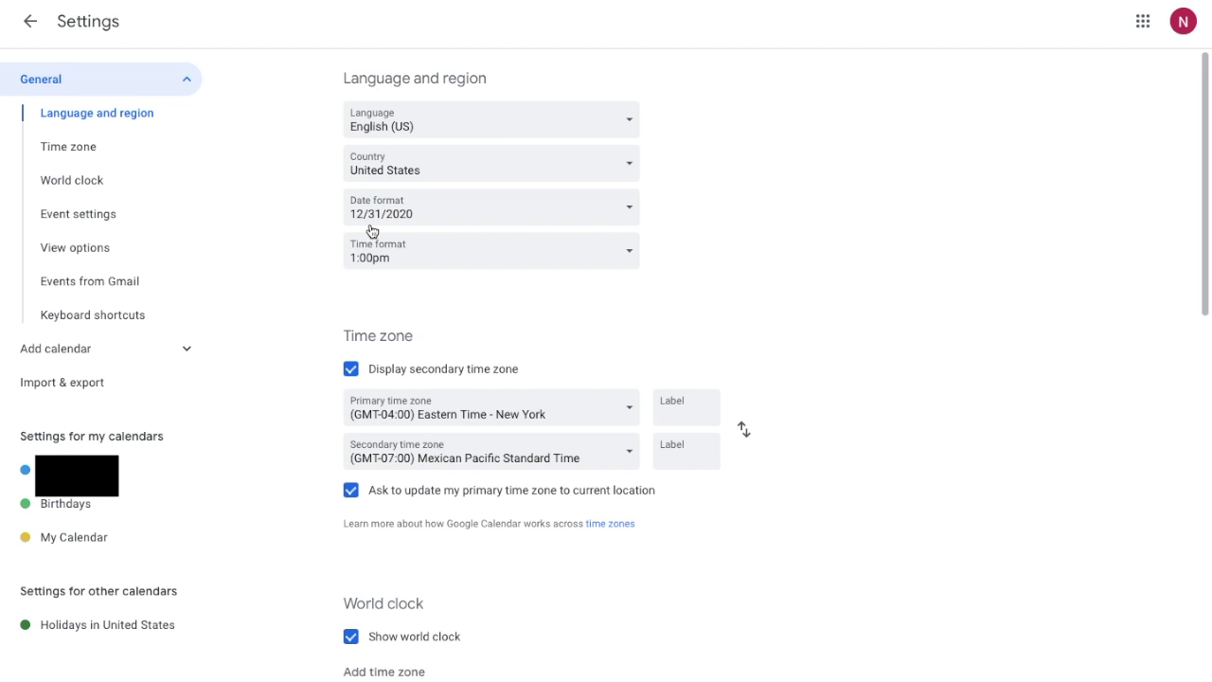
{"action": "scroll", "coordinate": [370, 230], "scroll_direction": "down", "scroll_amount": 1}
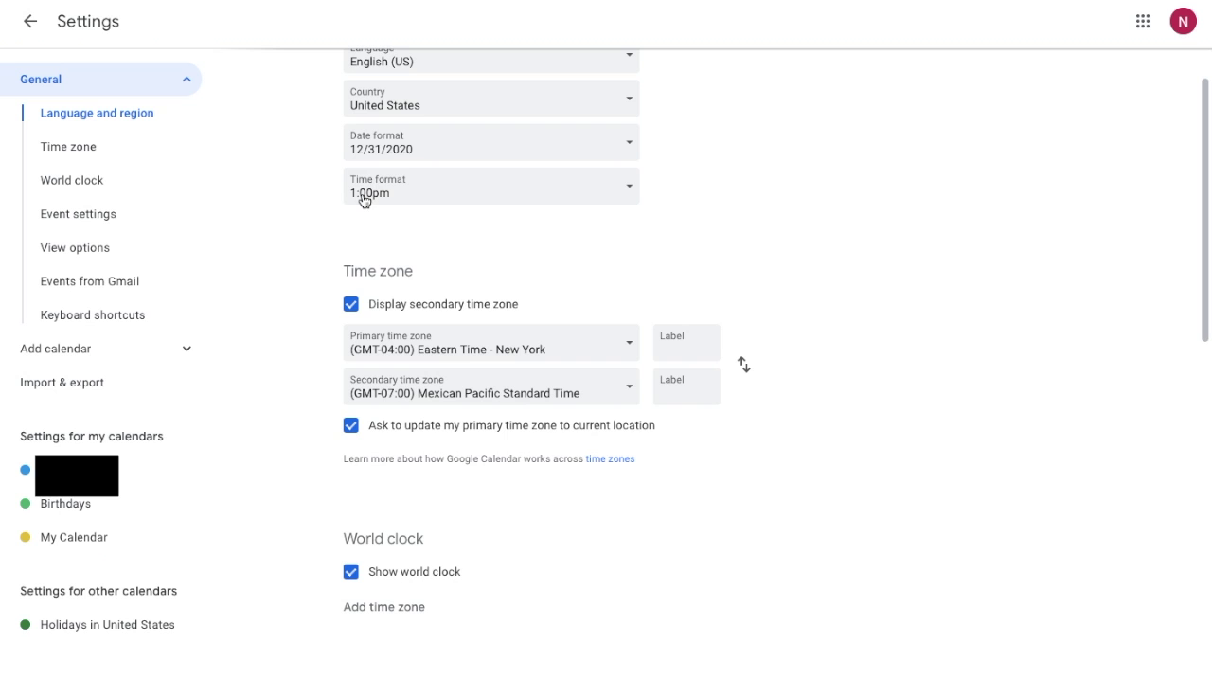
{"action": "left_click", "coordinate": [411, 195]}
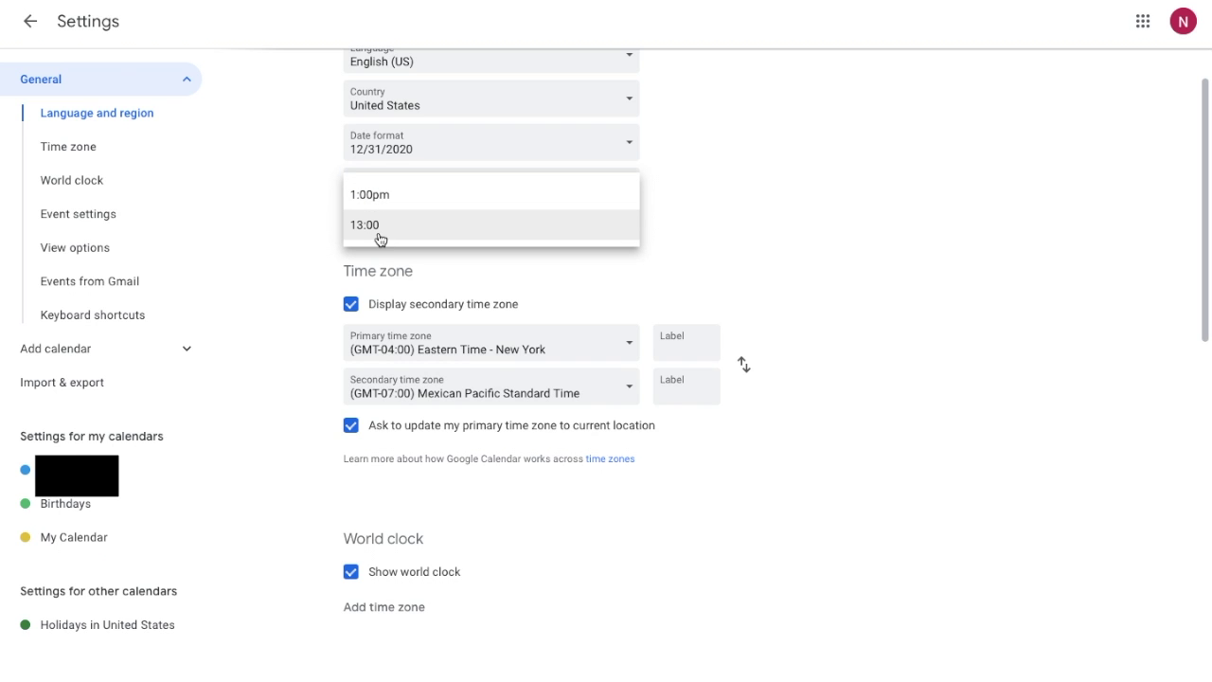
{"action": "scroll", "coordinate": [327, 259], "scroll_direction": "down", "scroll_amount": 2}
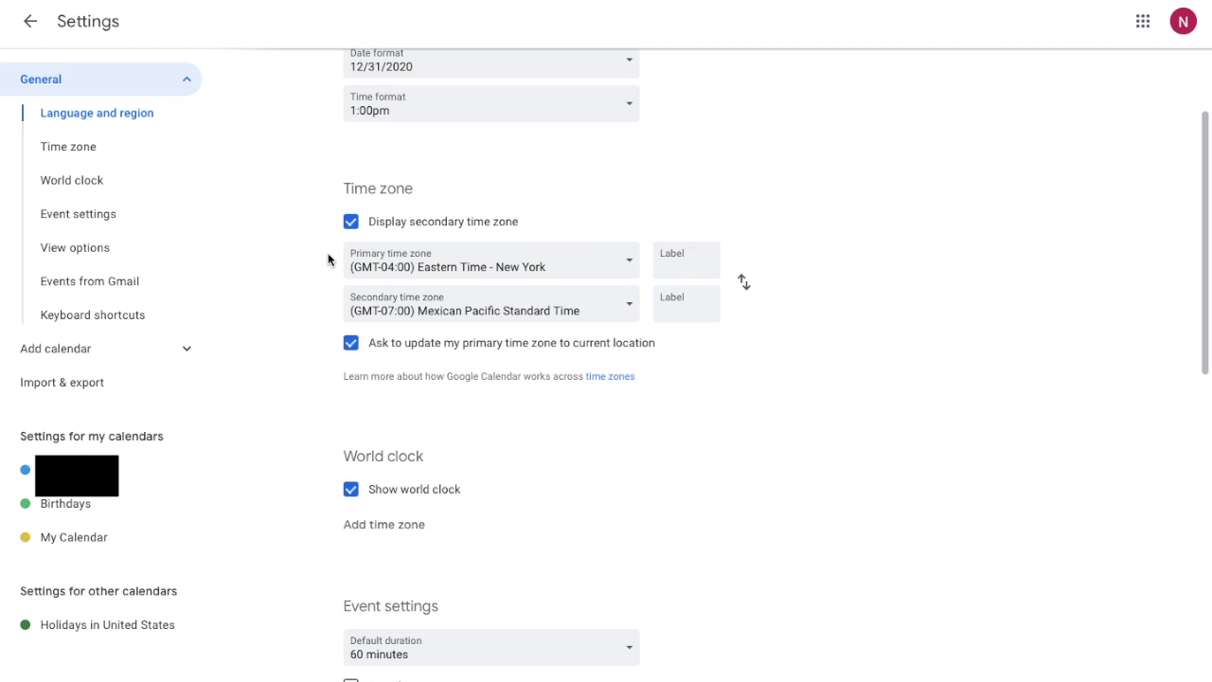
{"action": "scroll", "coordinate": [303, 275], "scroll_direction": "up", "scroll_amount": 3}
{"action": "scroll", "coordinate": [281, 324], "scroll_direction": "down", "scroll_amount": 1}
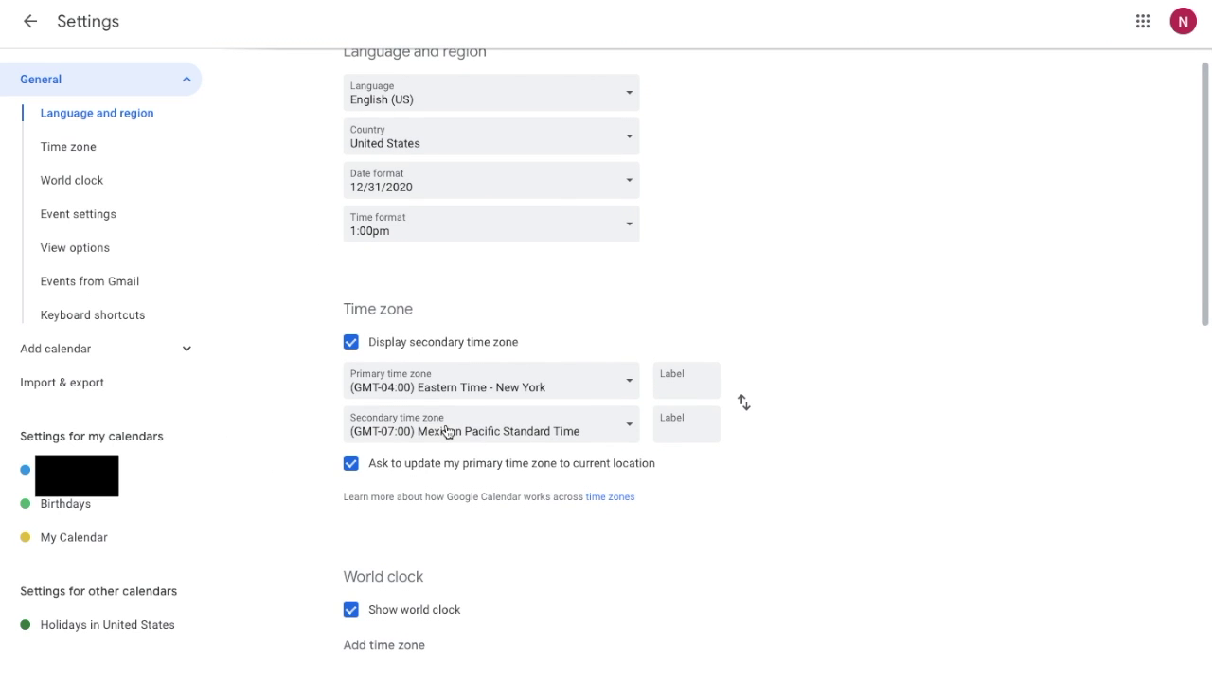
{"action": "left_click", "coordinate": [351, 342]}
Set the default event duration to 120 minutes in the event settings.
{"action": "scroll", "coordinate": [290, 495], "scroll_direction": "down", "scroll_amount": 5}
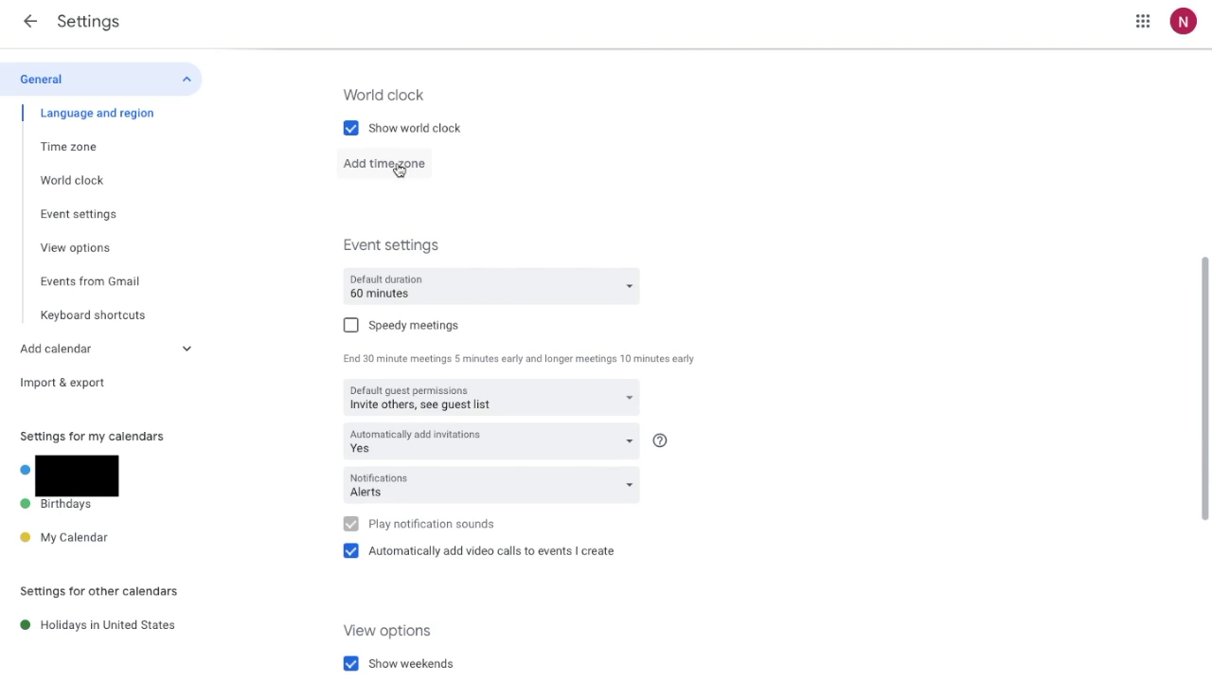
{"action": "scroll", "coordinate": [284, 281], "scroll_direction": "down", "scroll_amount": 2}
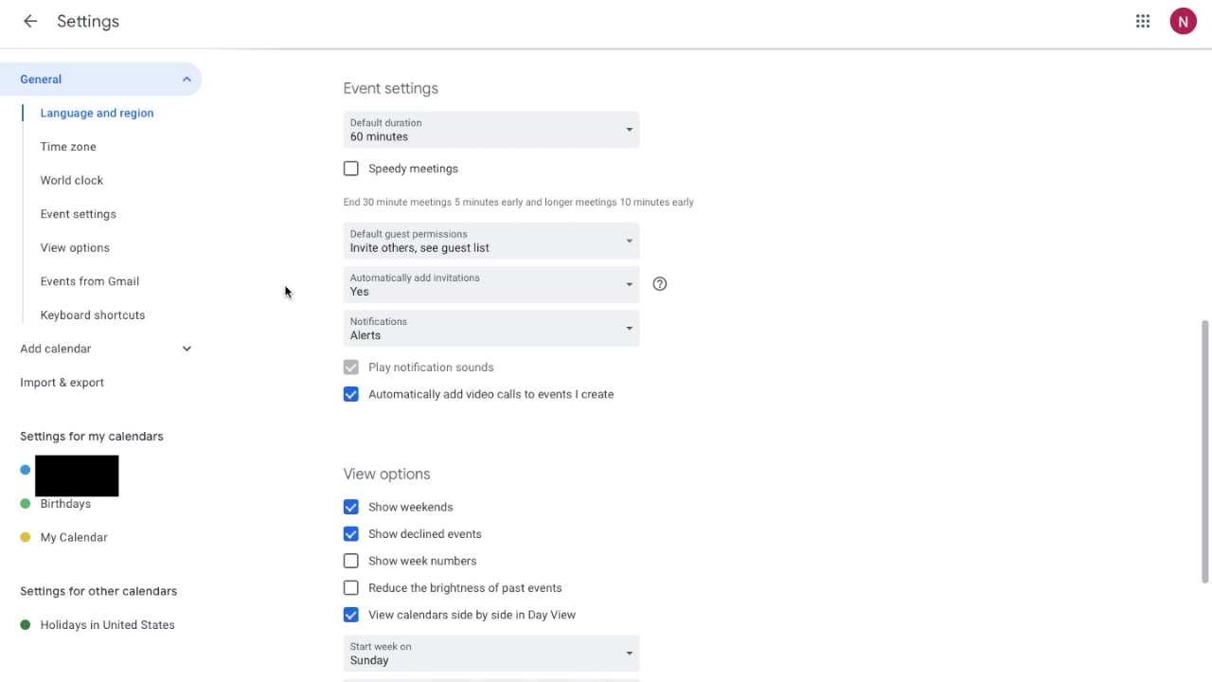
{"action": "left_click", "coordinate": [390, 130]}
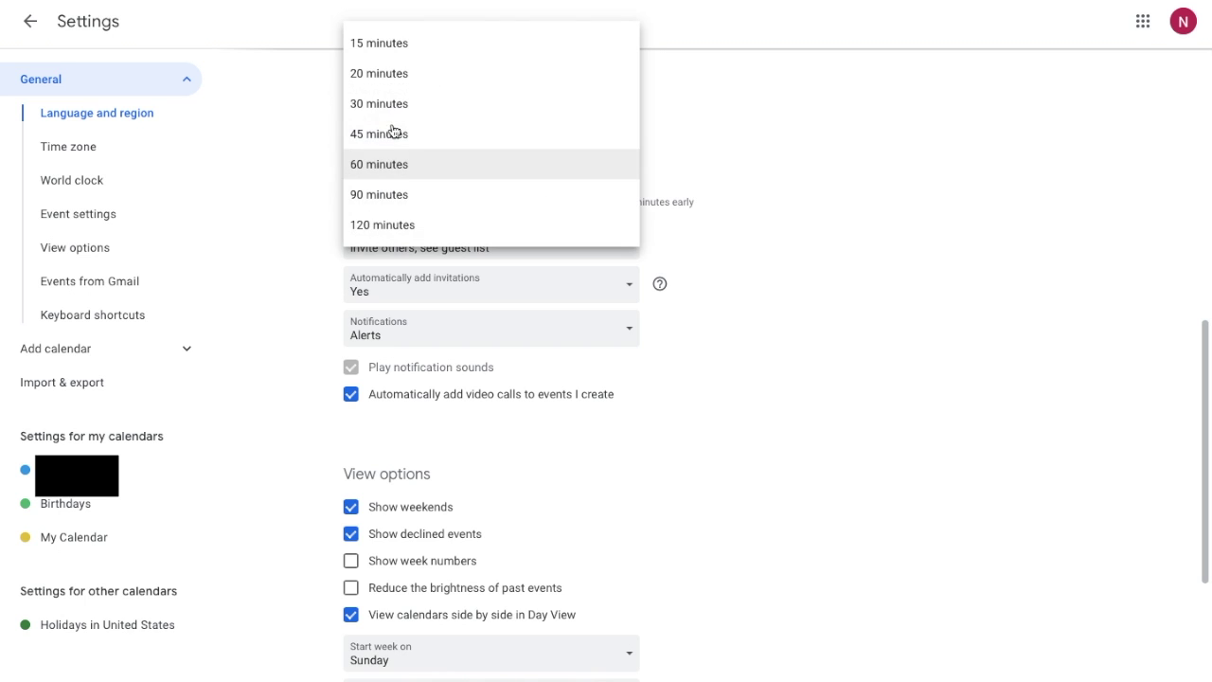
{"action": "left_click", "coordinate": [378, 227]}
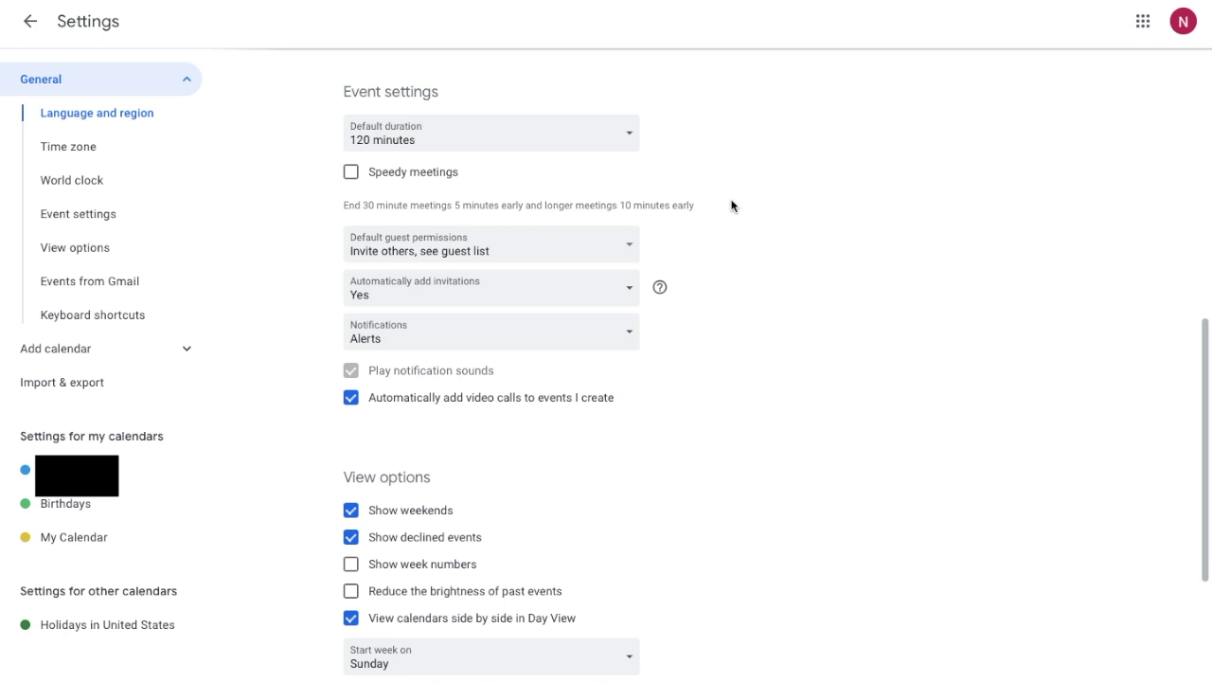
{"action": "scroll", "coordinate": [341, 223], "scroll_direction": "down", "scroll_amount": 1}
{"action": "scroll", "coordinate": [341, 222], "scroll_direction": "up", "scroll_amount": 2}
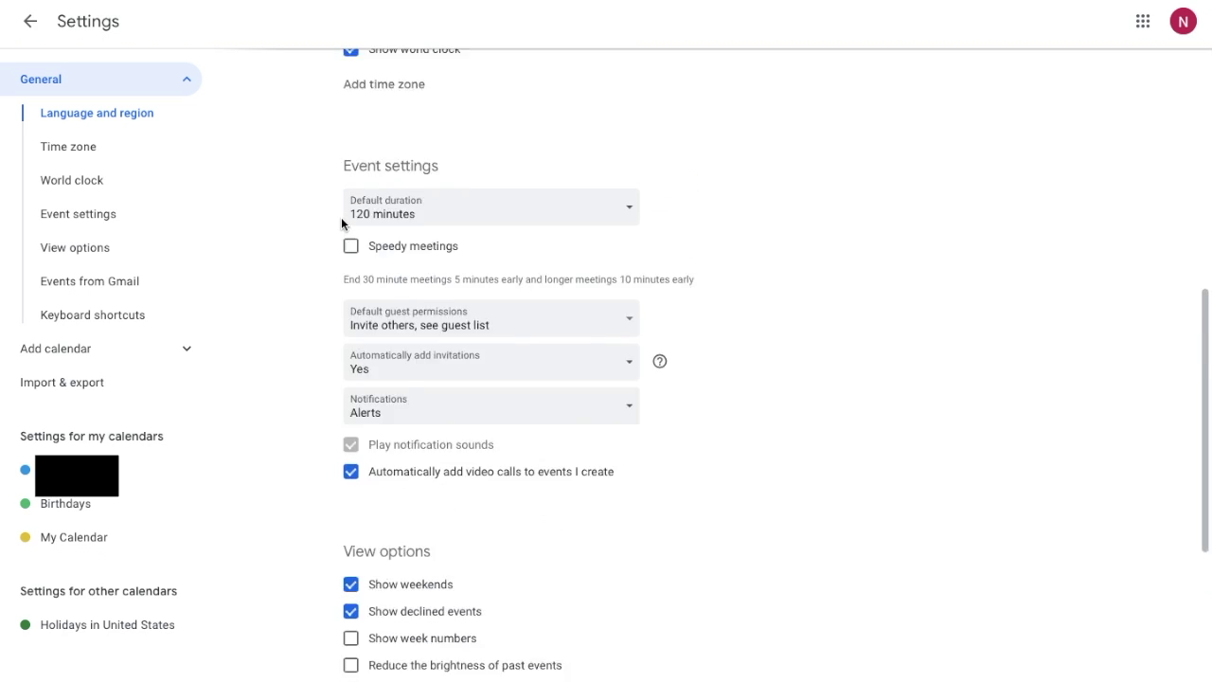
Examine the default guest permissions, notification, view, Gmail event and keyboard shortcut settings.
{"action": "scroll", "coordinate": [341, 222], "scroll_direction": "down", "scroll_amount": 1}
{"action": "scroll", "coordinate": [342, 219], "scroll_direction": "down", "scroll_amount": 1}
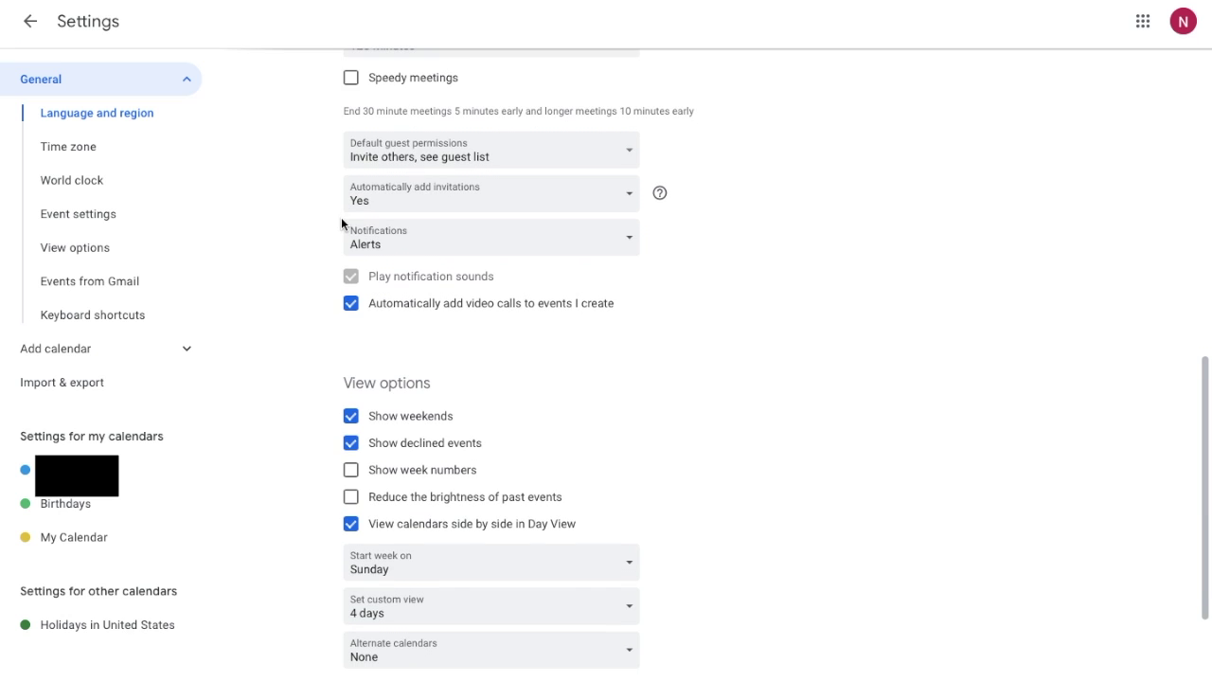
{"action": "left_click", "coordinate": [492, 148]}
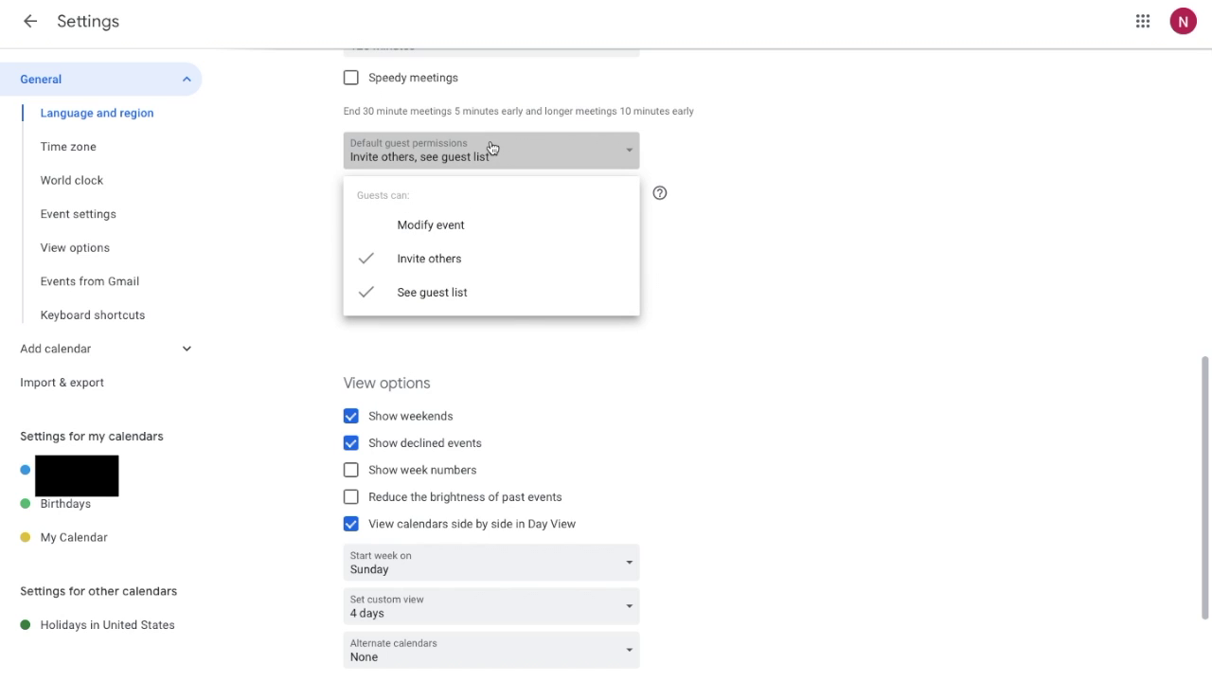
{"action": "left_click", "coordinate": [675, 287]}
{"action": "scroll", "coordinate": [676, 287], "scroll_direction": "down", "scroll_amount": 1}
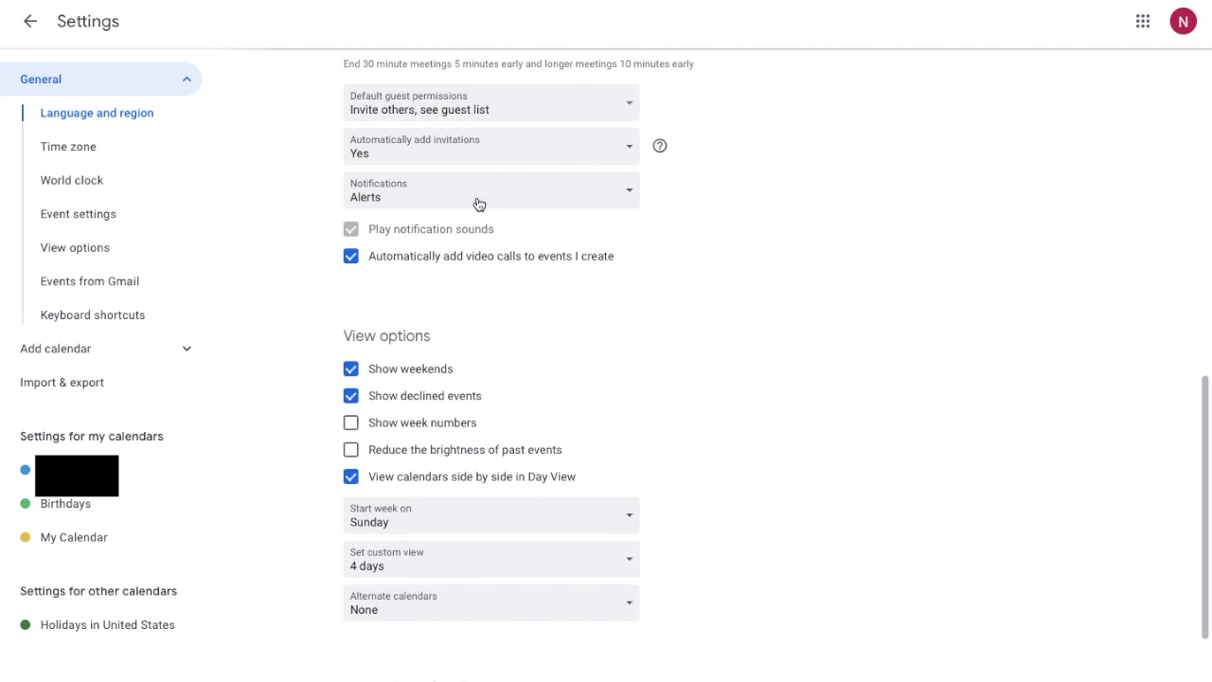
{"action": "scroll", "coordinate": [467, 213], "scroll_direction": "down", "scroll_amount": 2}
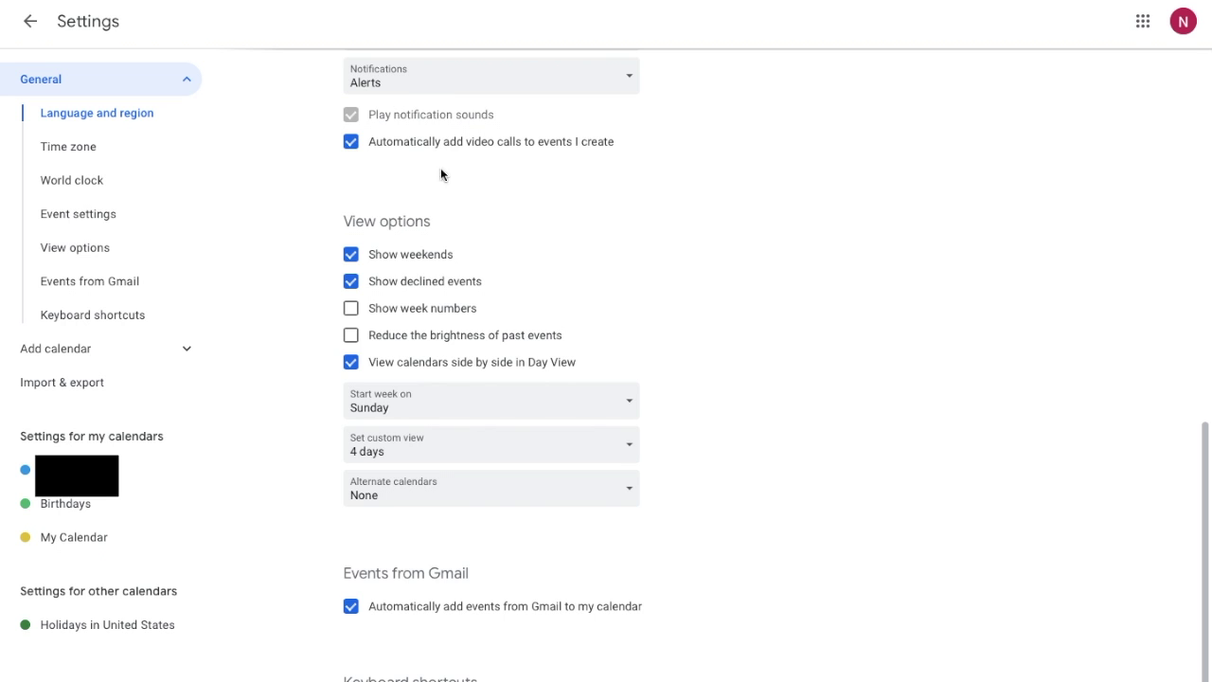
{"action": "scroll", "coordinate": [687, 237], "scroll_direction": "down", "scroll_amount": 1}
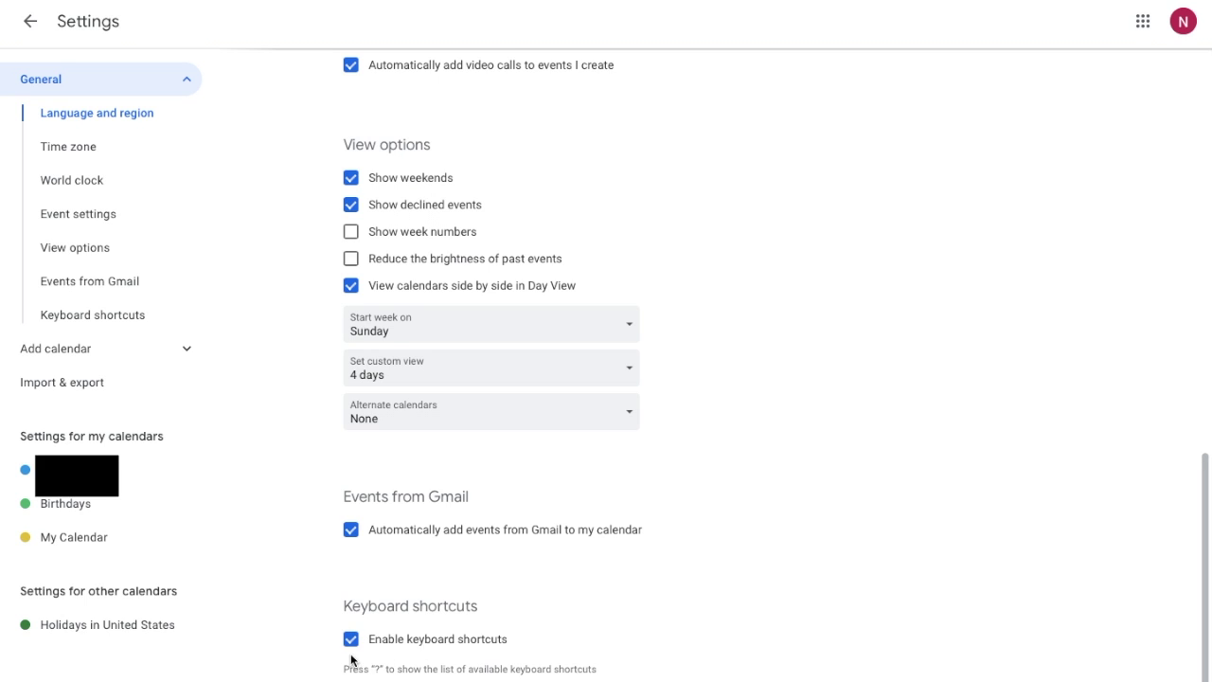
View the options for subscribing to a calendar, creating a new one, browsing calendars of interest, and adding one from a URL.
{"action": "left_click", "coordinate": [40, 352]}
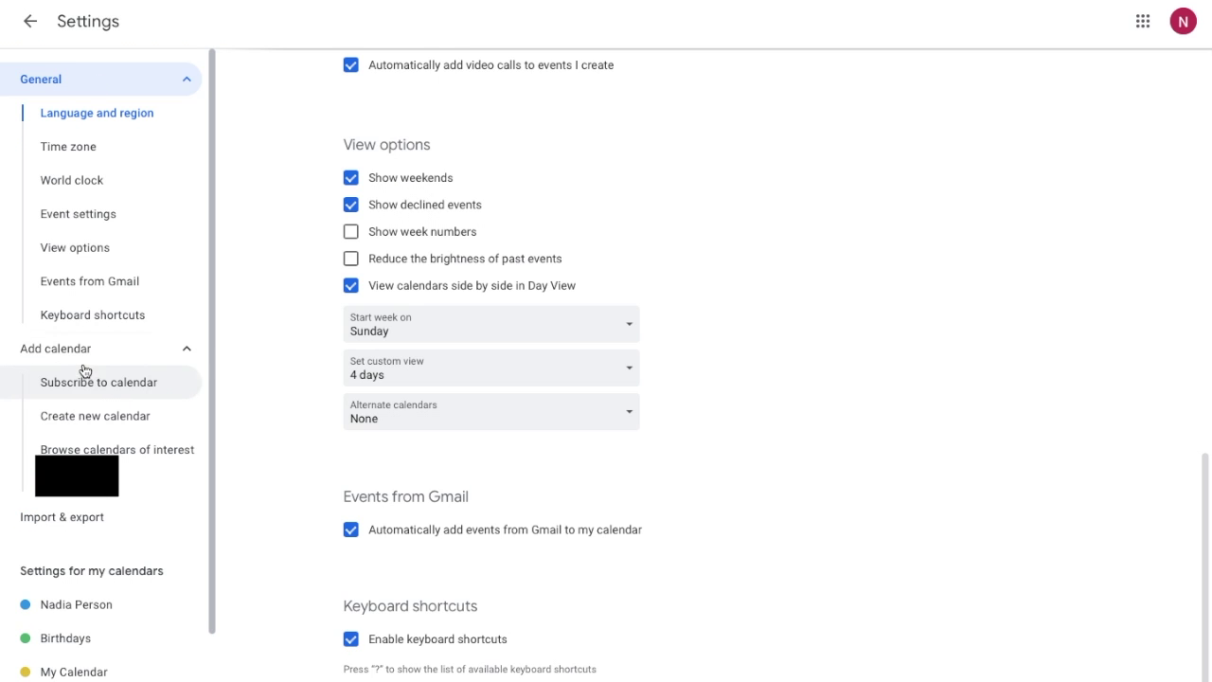
{"action": "left_click", "coordinate": [60, 381]}
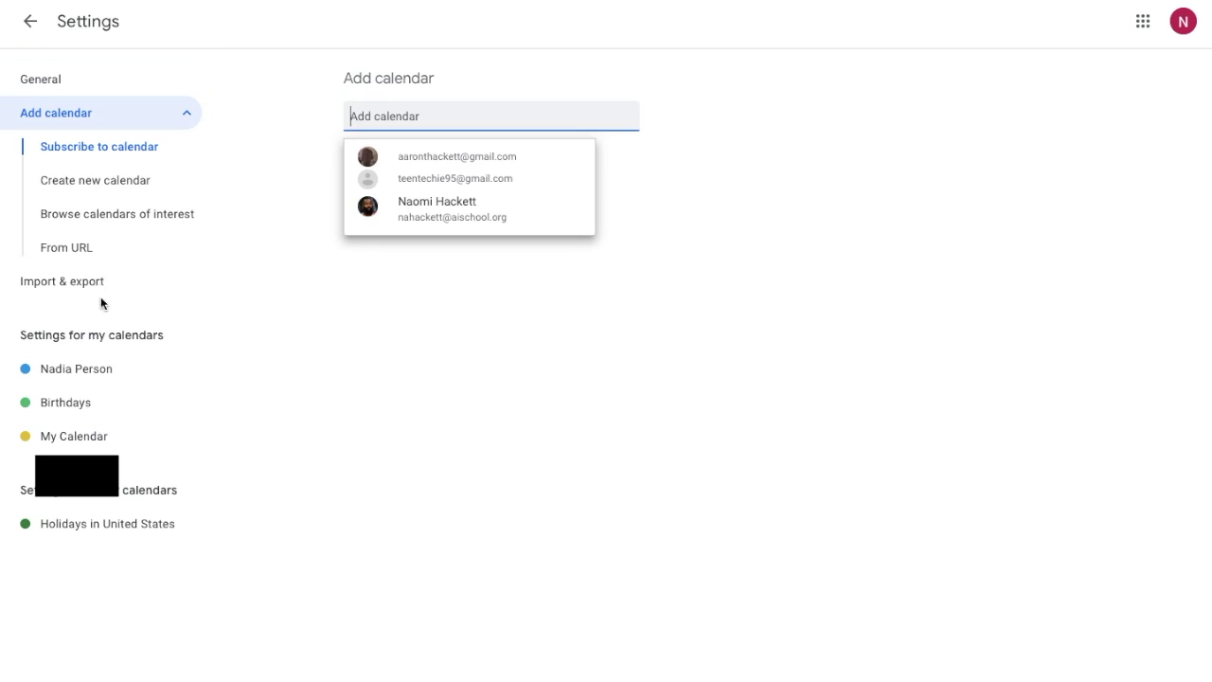
{"action": "left_click", "coordinate": [62, 185]}
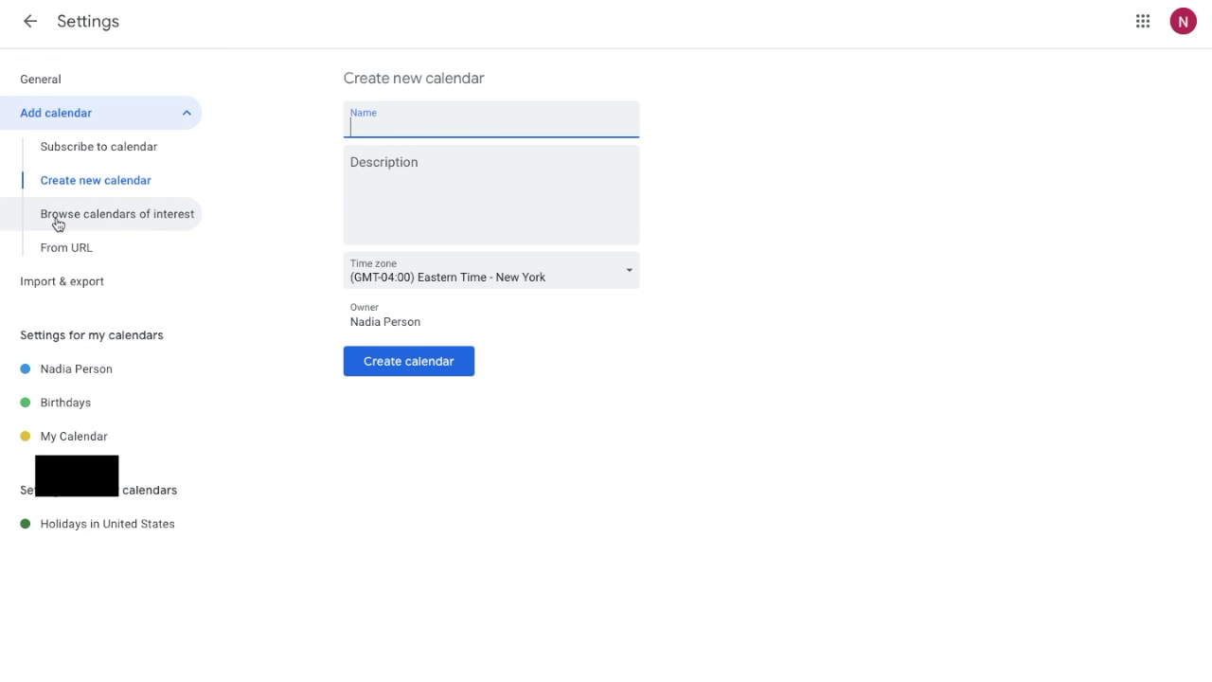
{"action": "left_click", "coordinate": [58, 223]}
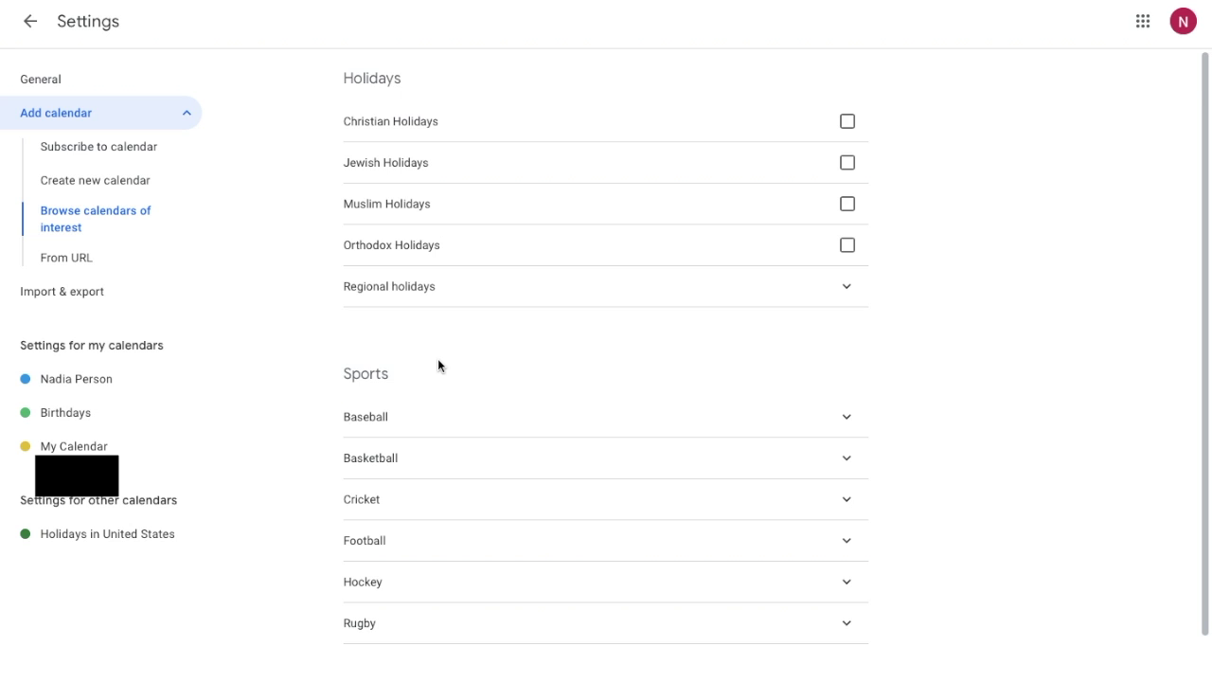
{"action": "scroll", "coordinate": [438, 365], "scroll_direction": "down", "scroll_amount": 1}
{"action": "scroll", "coordinate": [414, 52], "scroll_direction": "up", "scroll_amount": 1}
{"action": "left_click", "coordinate": [100, 260]}
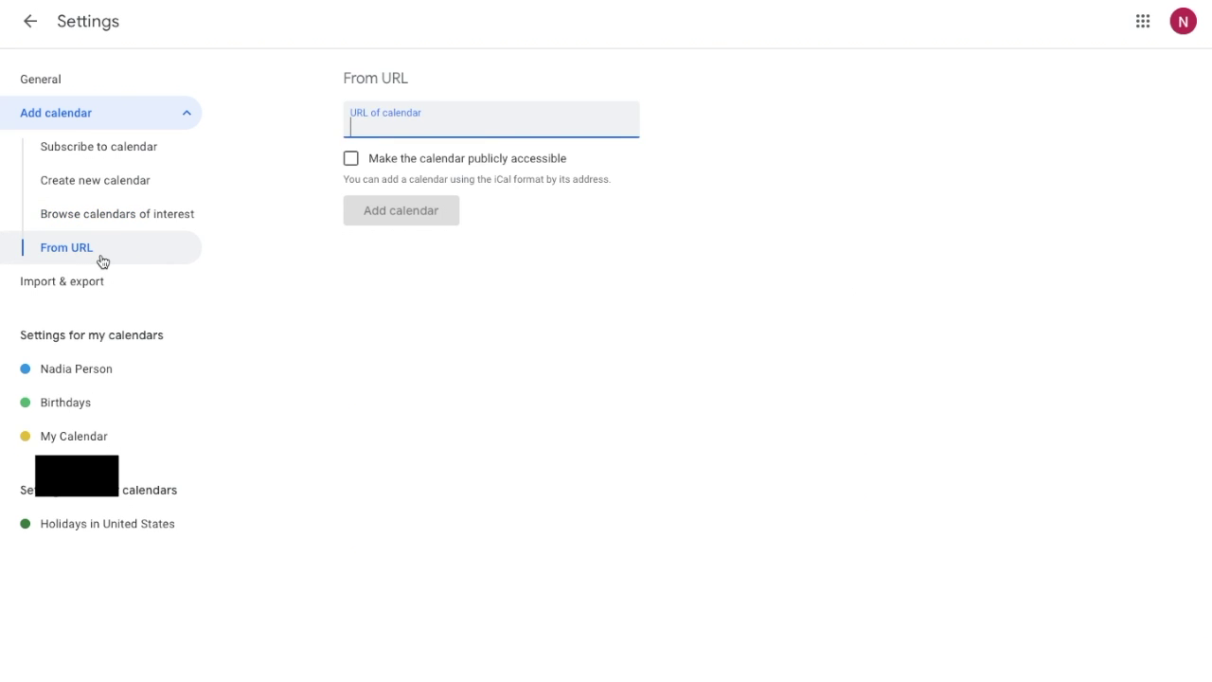
View the calendar import settings and return to the May 2020 month view.
{"action": "left_click", "coordinate": [82, 292]}
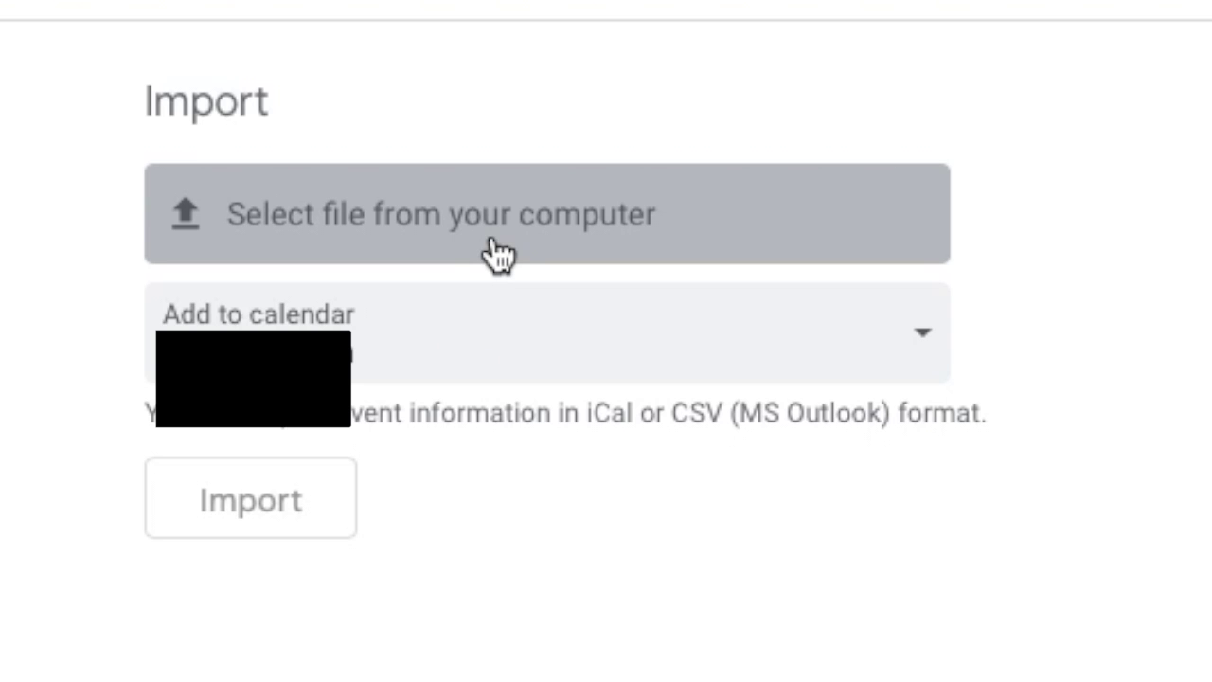
{"action": "left_click", "coordinate": [412, 360]}
{"action": "left_click", "coordinate": [319, 446]}
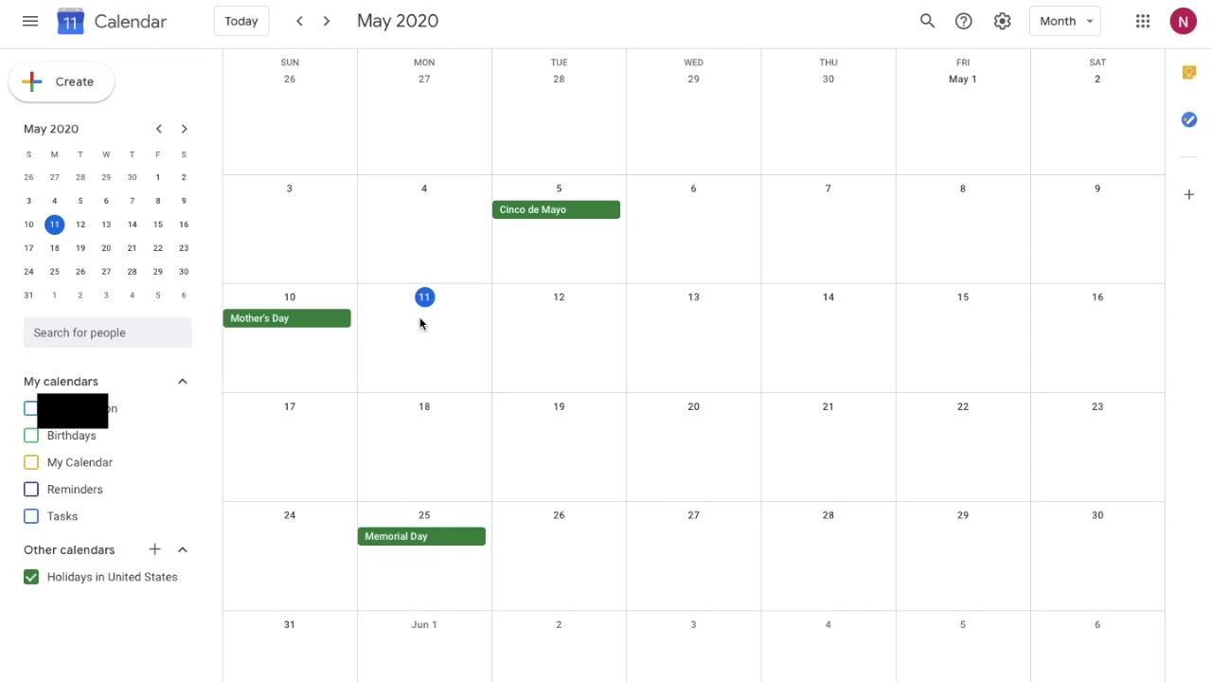
Show the calendar in Week view and discard the blank event opened on May 13.
{"action": "left_click", "coordinate": [1049, 27]}
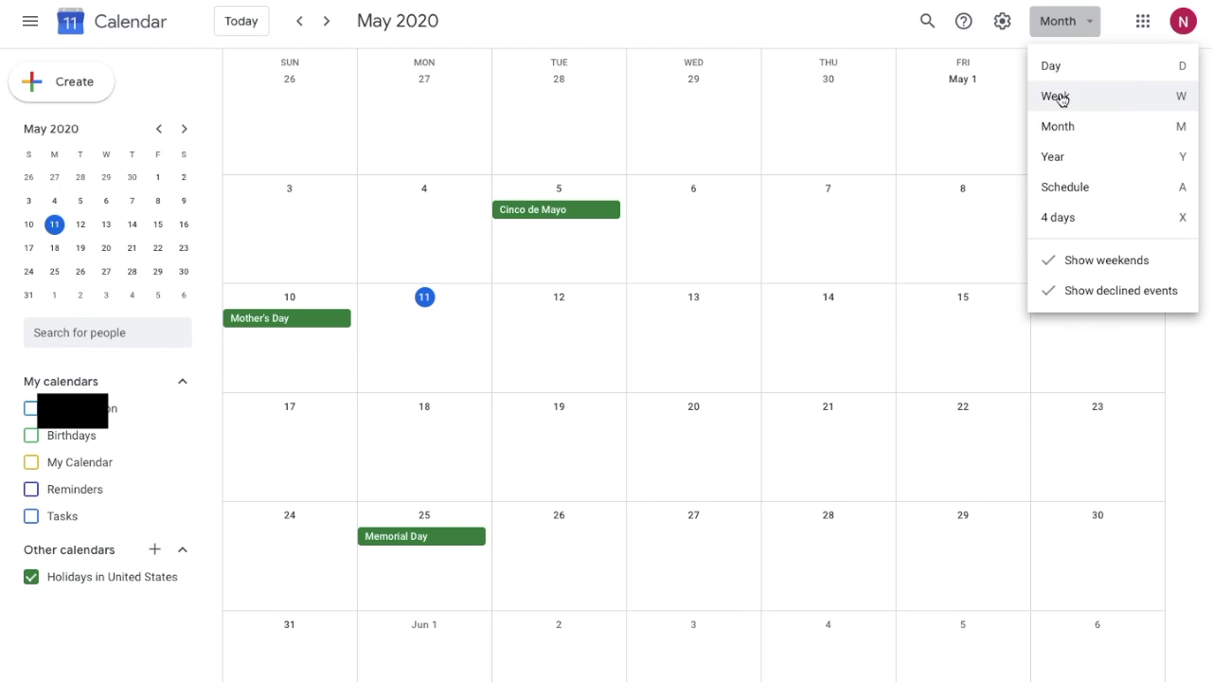
{"action": "left_click", "coordinate": [1060, 96]}
{"action": "left_click", "coordinate": [1065, 24]}
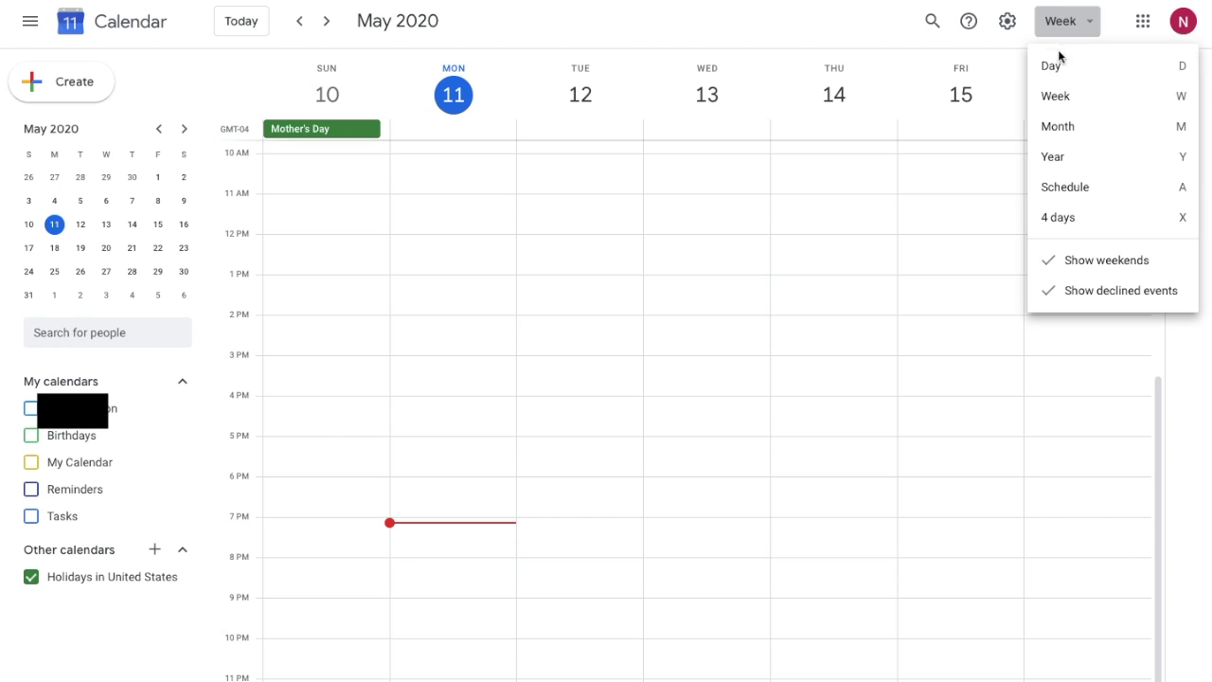
{"action": "left_click", "coordinate": [628, 207]}
{"action": "left_click", "coordinate": [629, 208]}
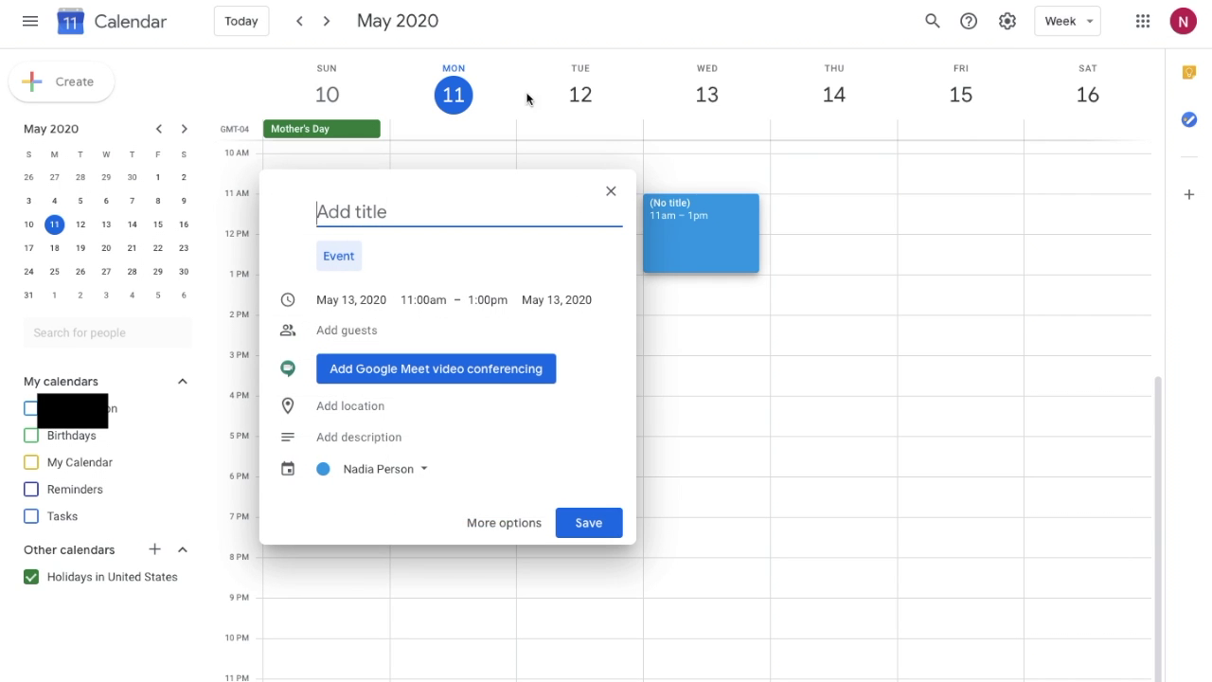
{"action": "left_click", "coordinate": [611, 191]}
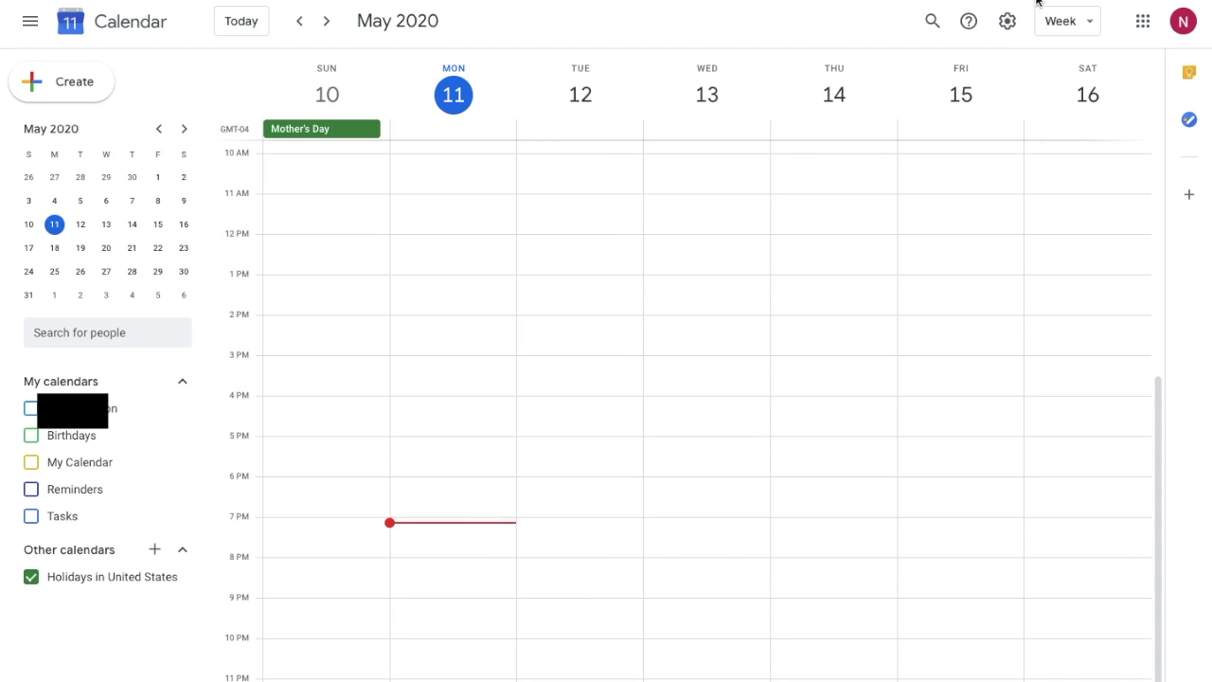
Show the calendar in Year view for 2020.
{"action": "left_click", "coordinate": [1067, 21]}
{"action": "left_click", "coordinate": [1055, 159]}
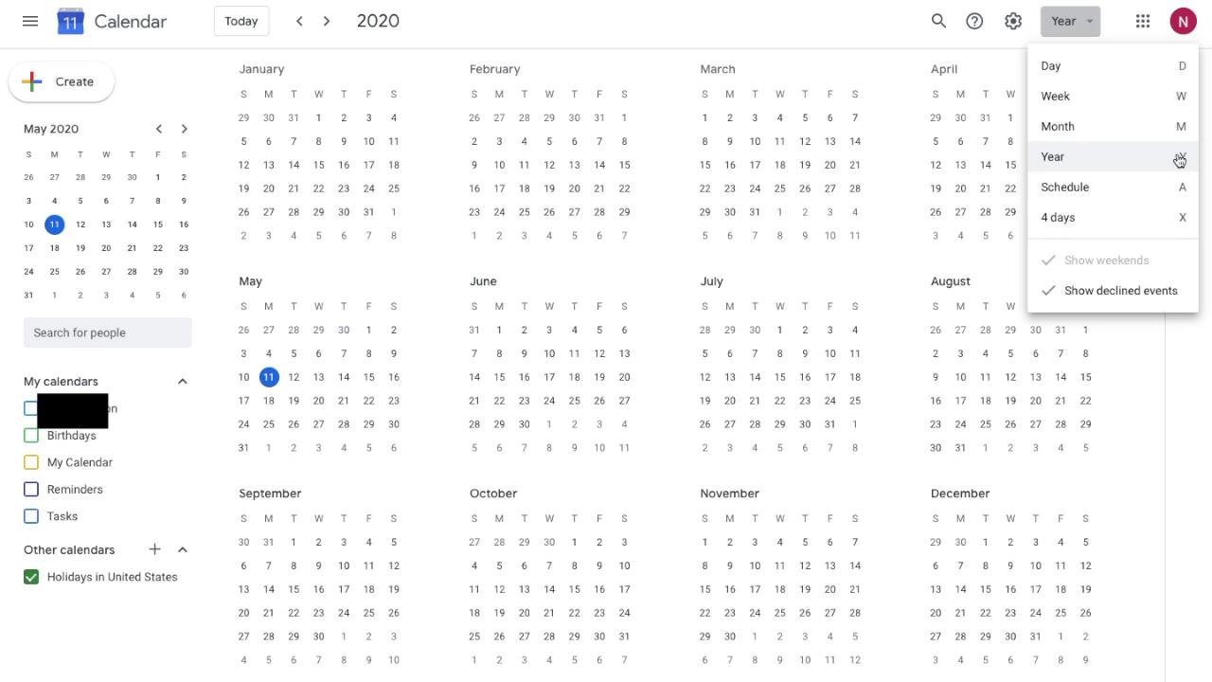
{"action": "left_click", "coordinate": [804, 57]}
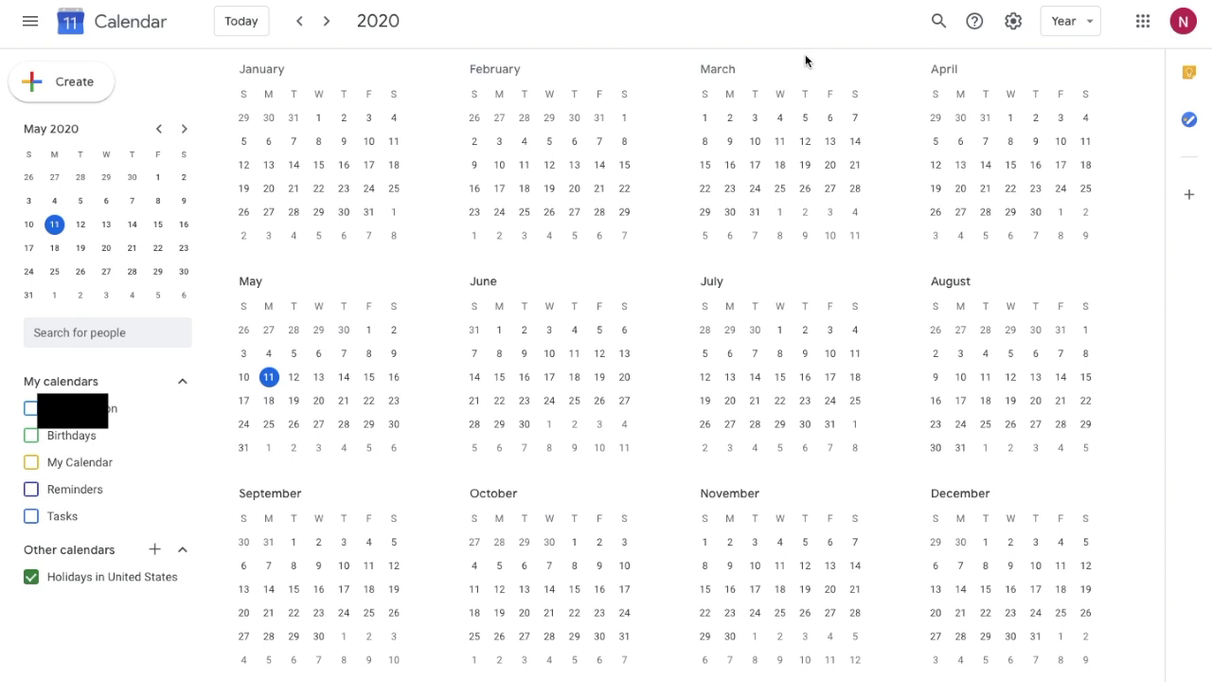
Switch the calendar through Day and Week views and back to Month view.
{"action": "key", "text": "d"}
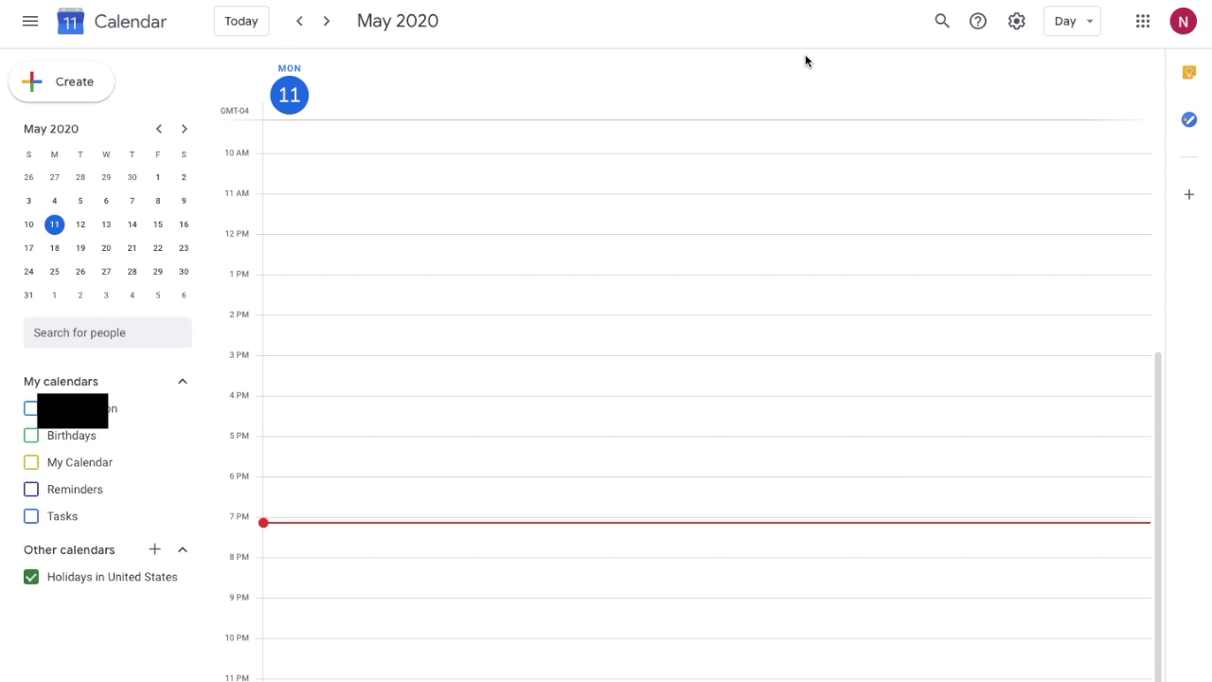
{"action": "key", "text": "w"}
{"action": "key", "text": "m"}
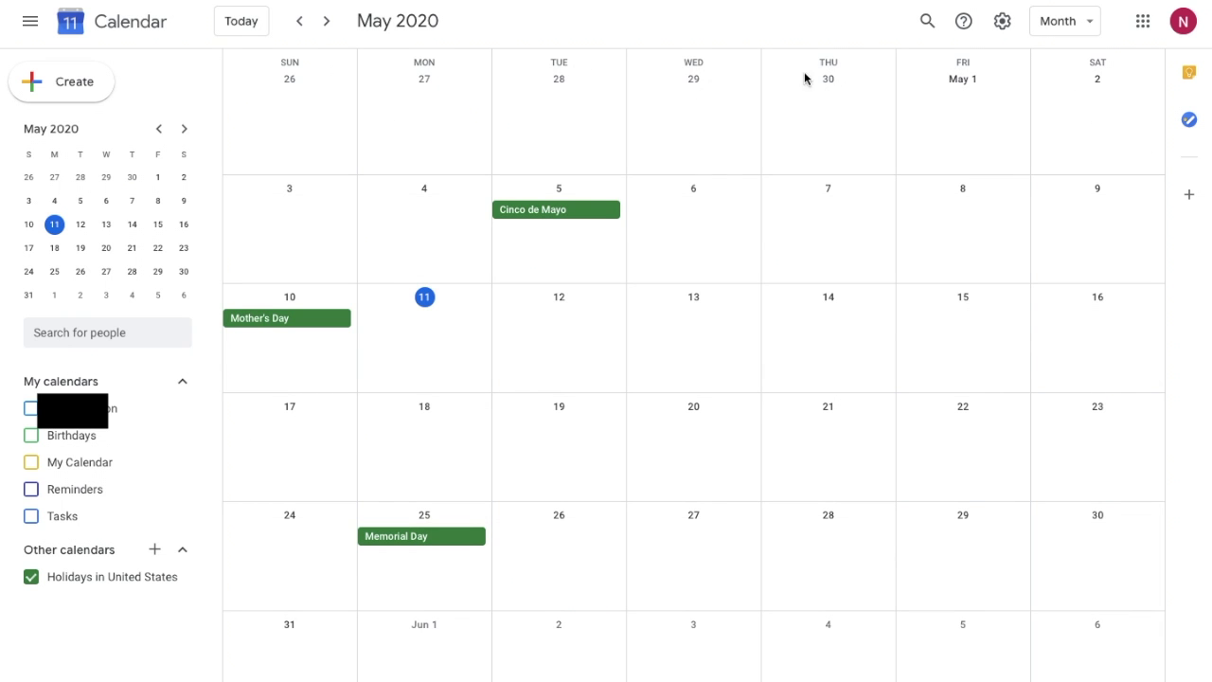
Move the month view back two months and return it to today's date.
{"action": "key", "text": "k"}
{"action": "key", "text": "k"}
{"action": "key", "text": "t"}
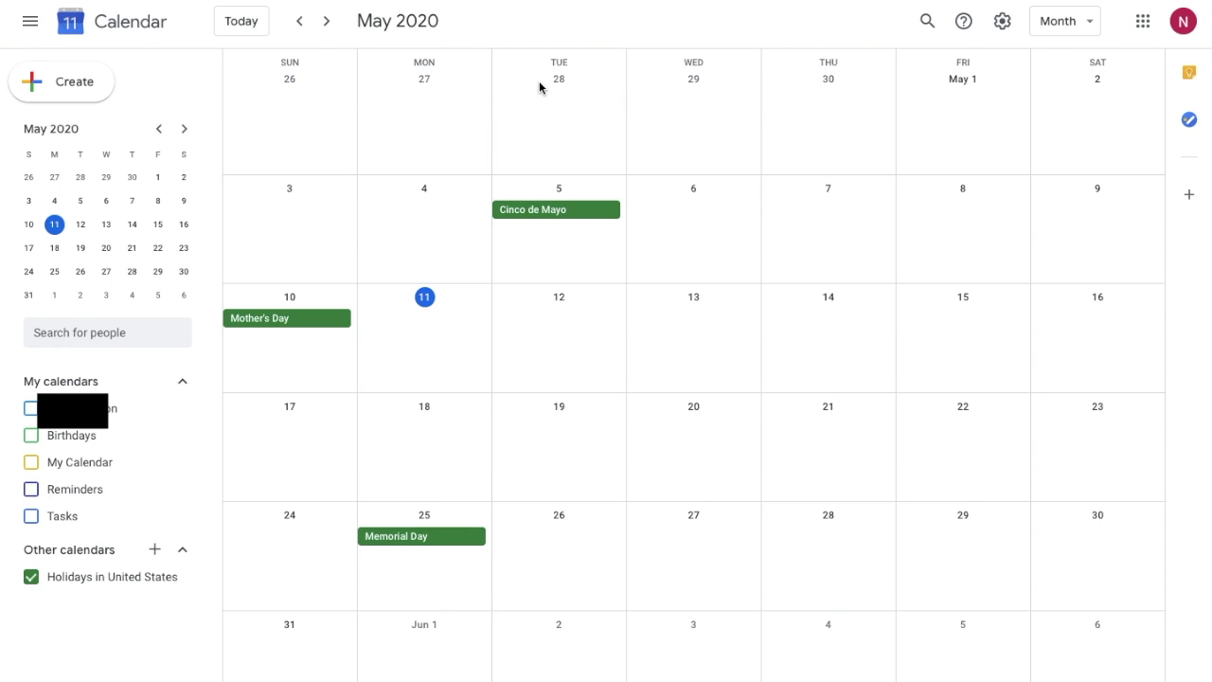